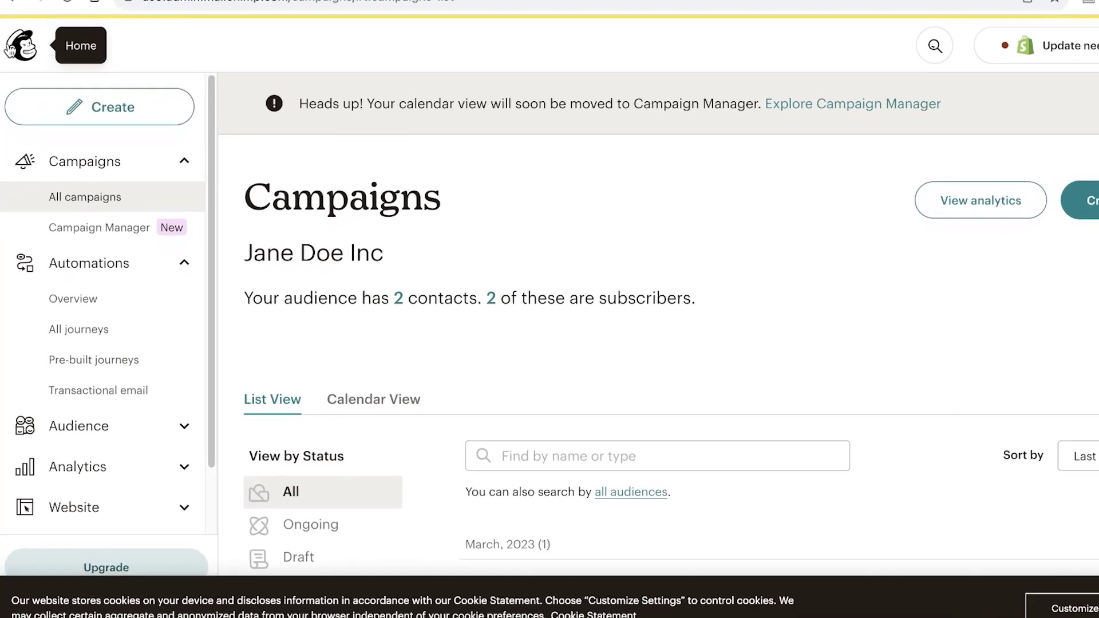
# Return to the account Home dashboard via the Mailchimp logo
pyautogui.click(9, 38)
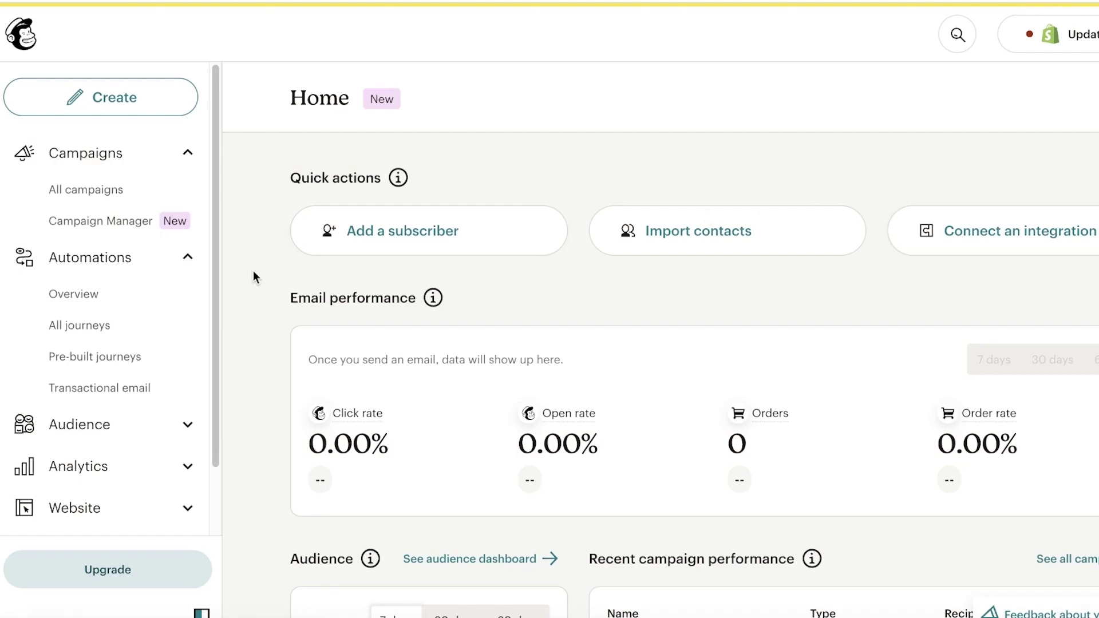
# View the Audience dashboard, then the All contacts table of 2 subscribers
pyautogui.click(142, 438)
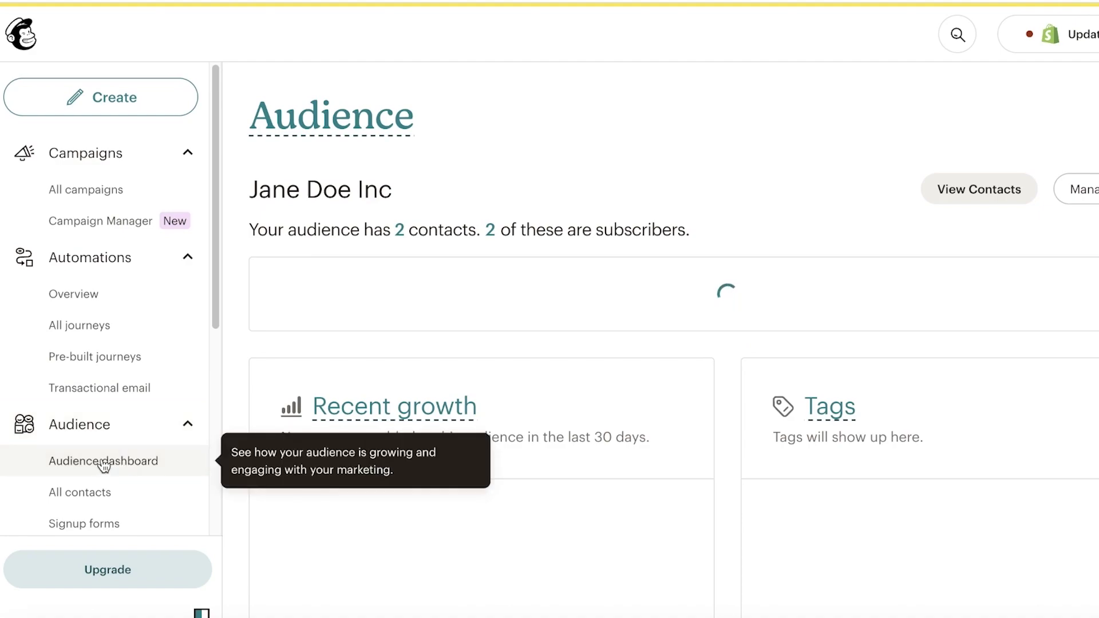
pyautogui.scroll(-2, 120, 413)
pyautogui.click(94, 321)
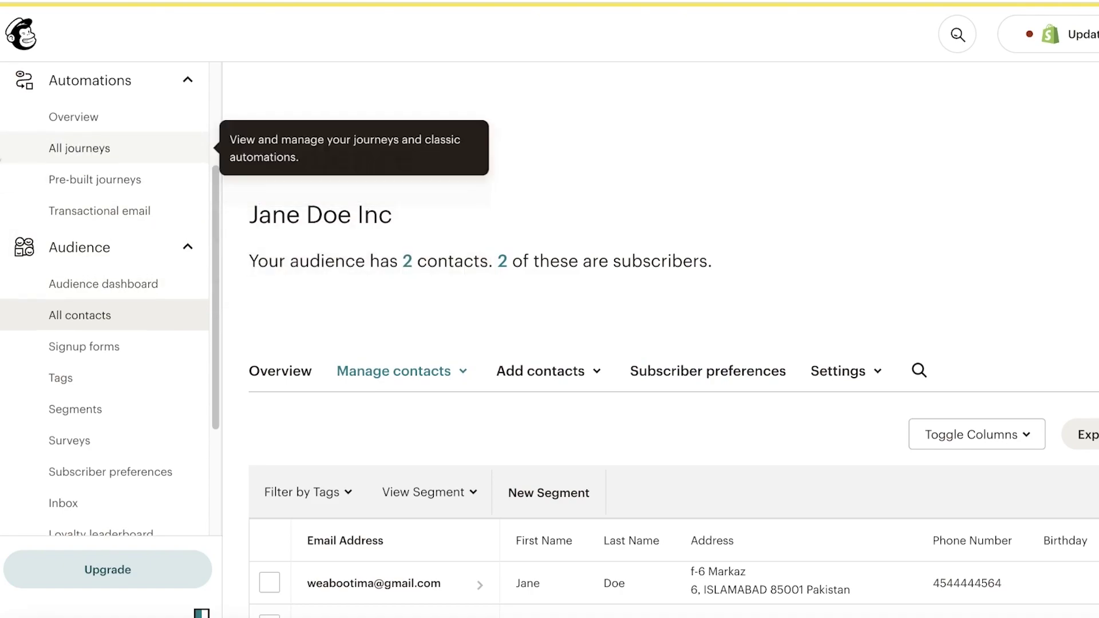
pyautogui.click(97, 251)
pyautogui.scroll(1, 97, 260)
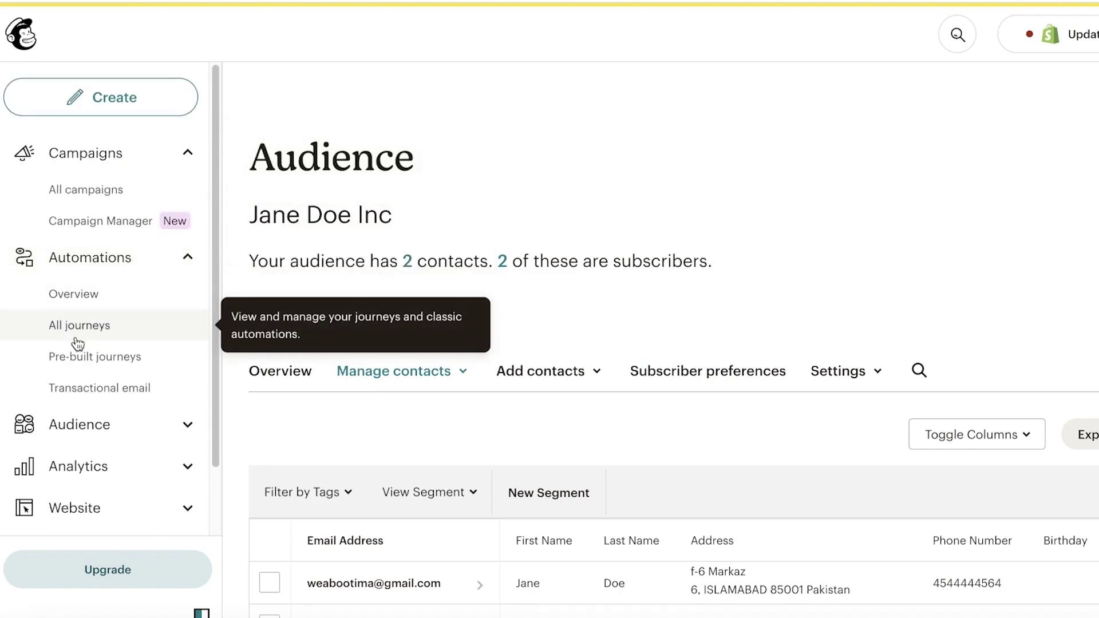
# Delete the Lauch Automation draft from My Journeys, leaving three drafts
pyautogui.click(107, 331)
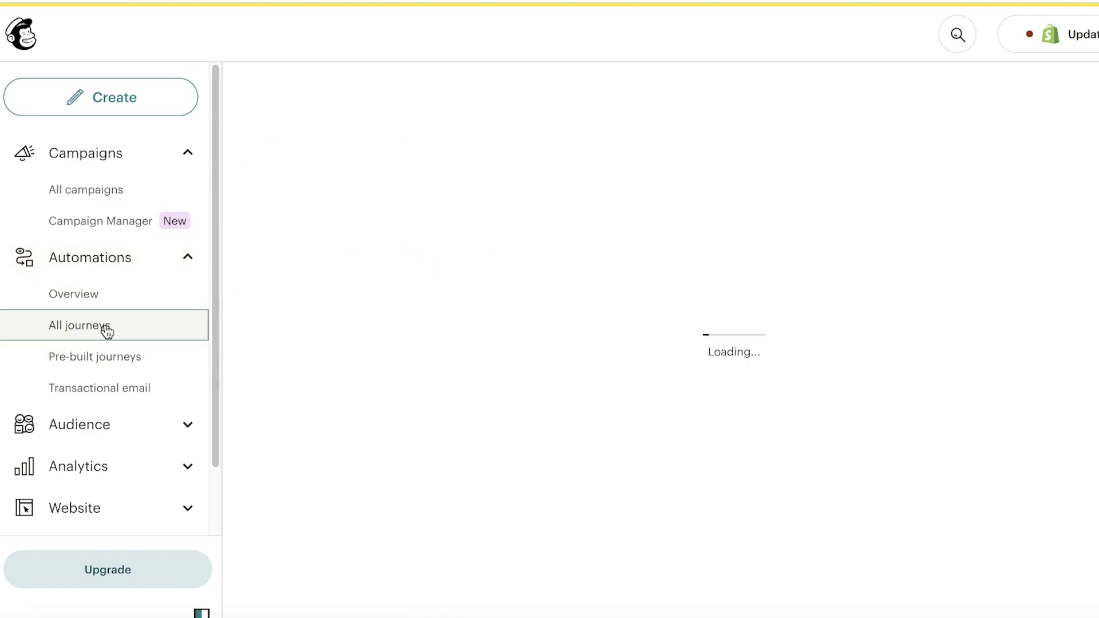
pyautogui.hscroll(2, 761, 191)
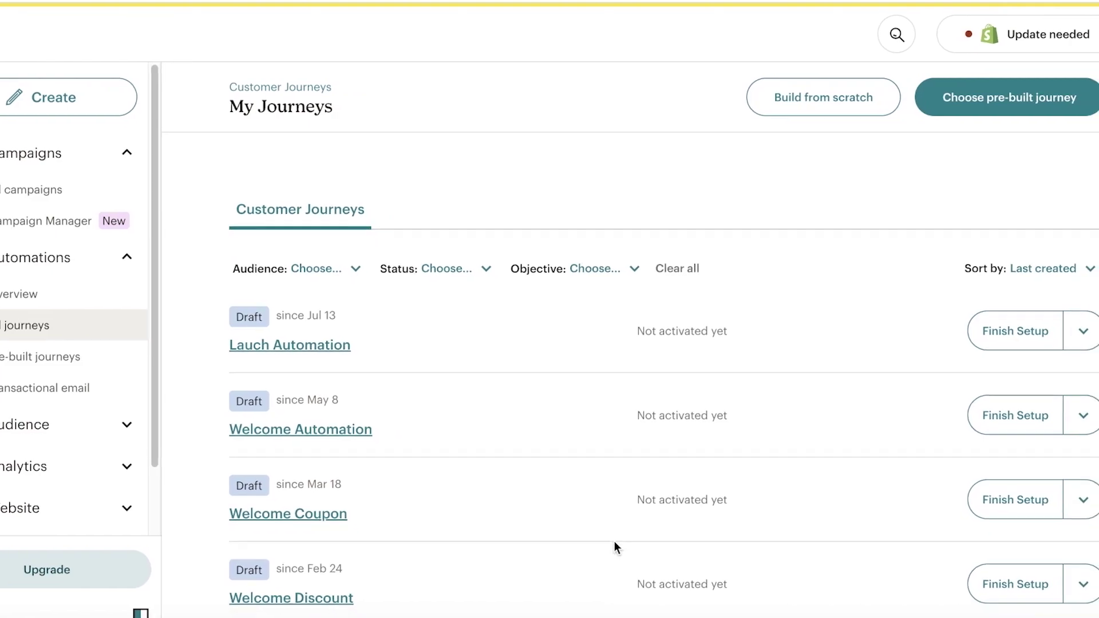
pyautogui.scroll(-2, 613, 547)
pyautogui.scroll(2, 598, 388)
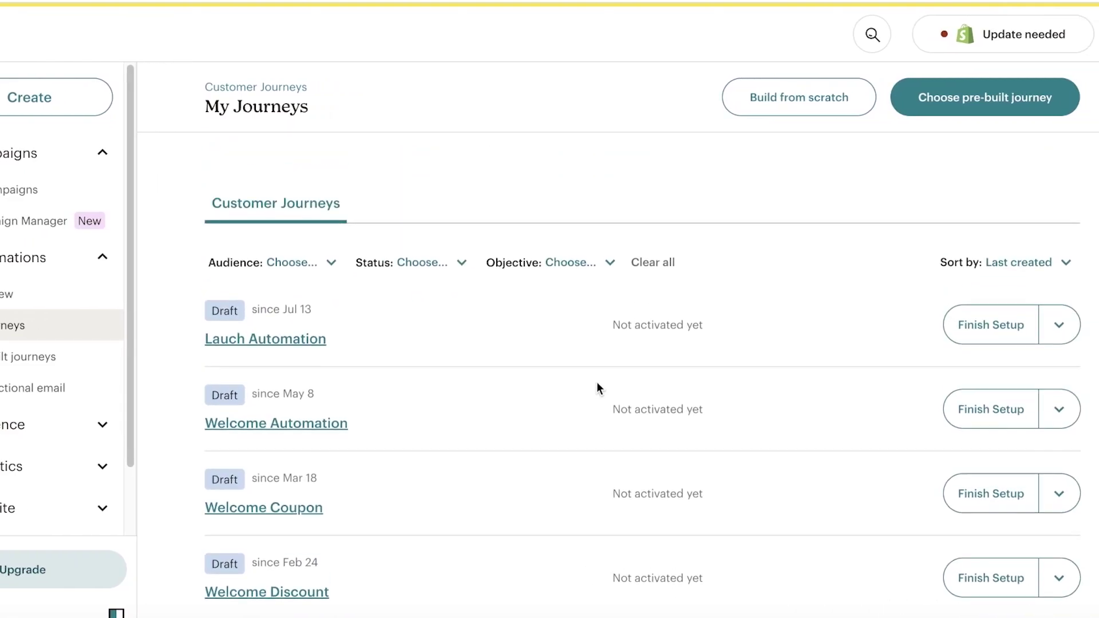
pyautogui.click(1061, 338)
pyautogui.click(969, 440)
pyautogui.click(756, 440)
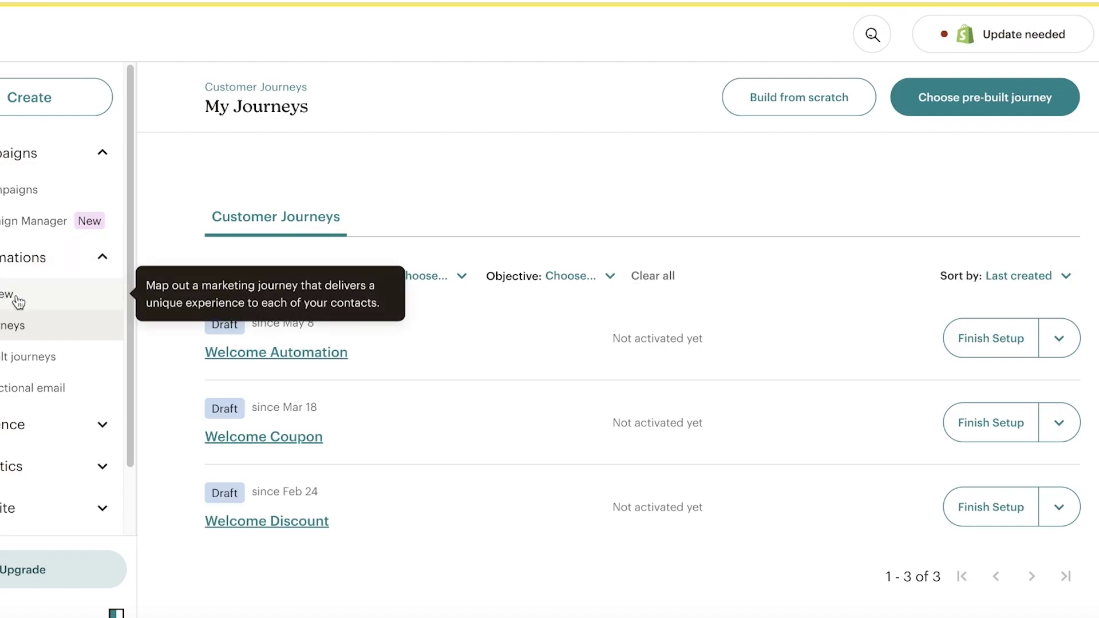
# Browse the Pre-built journeys template catalogue
pyautogui.click(28, 357)
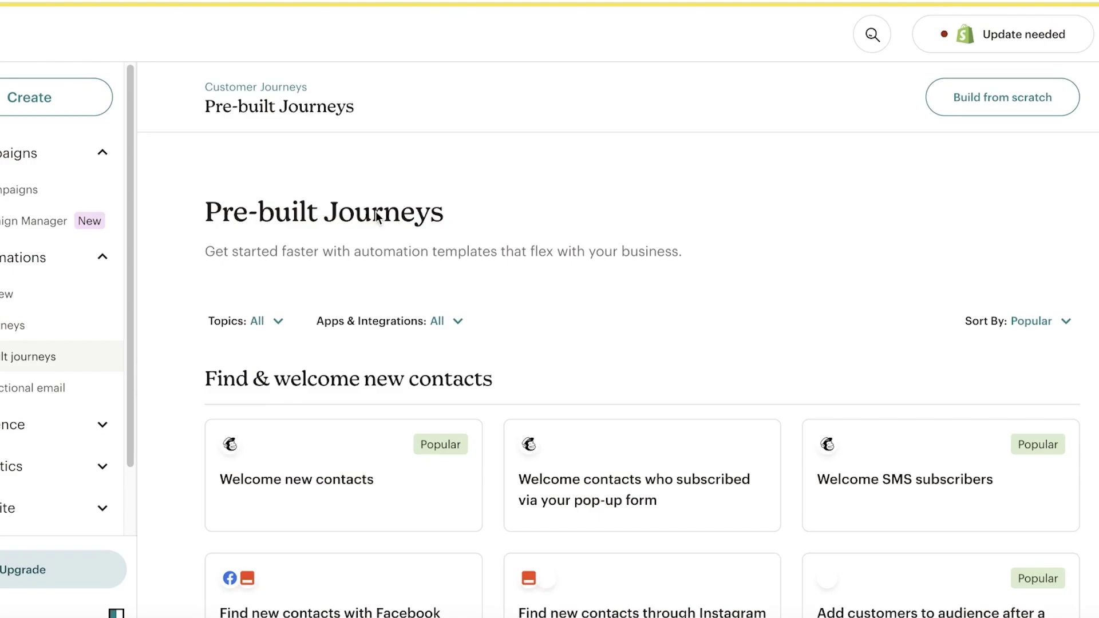
pyautogui.scroll(-3, 579, 191)
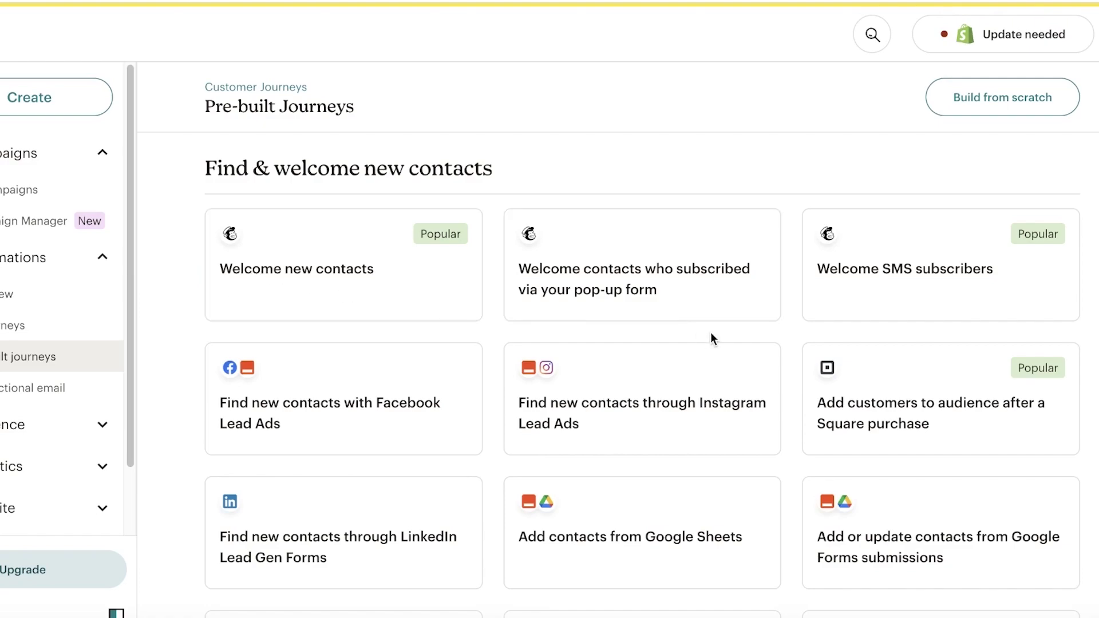
pyautogui.scroll(-3, 710, 335)
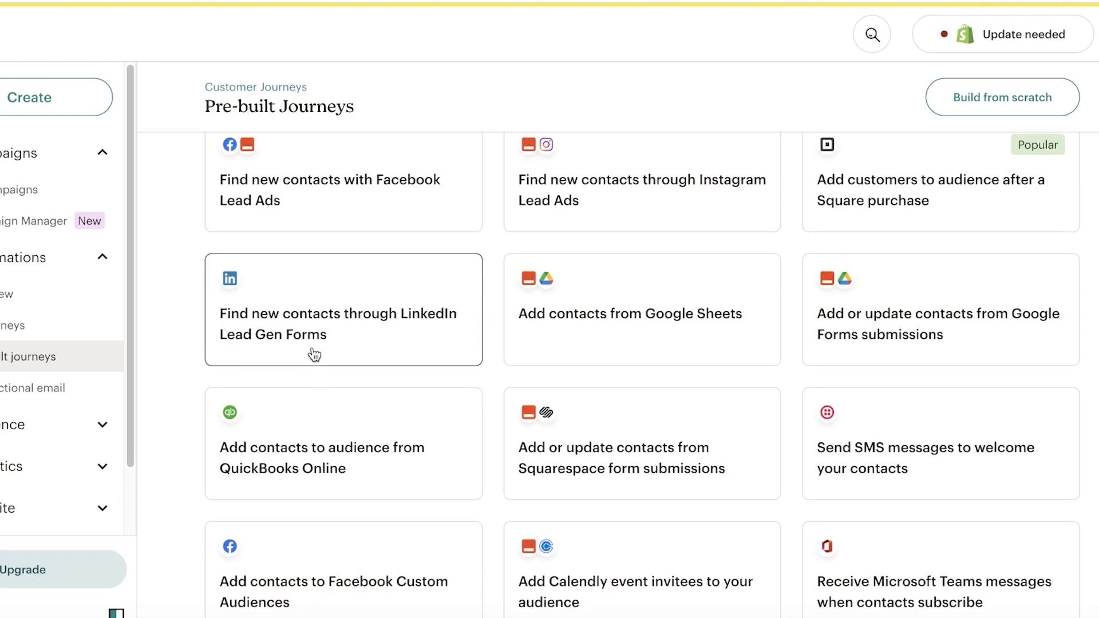
pyautogui.scroll(-1, 315, 353)
pyautogui.scroll(-4, 318, 348)
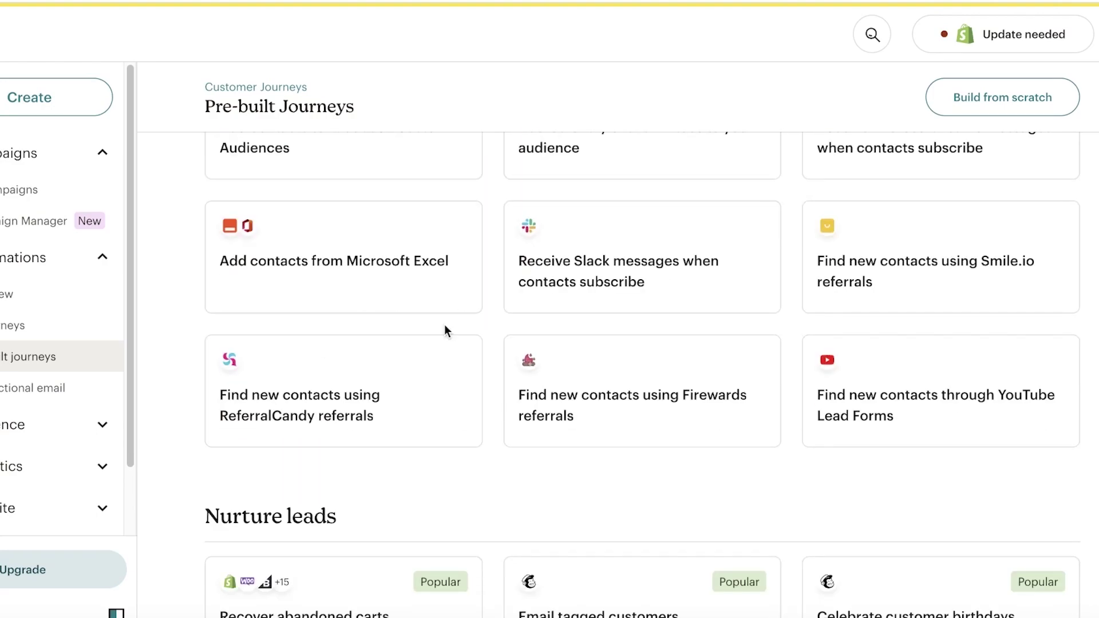
pyautogui.scroll(-1, 444, 329)
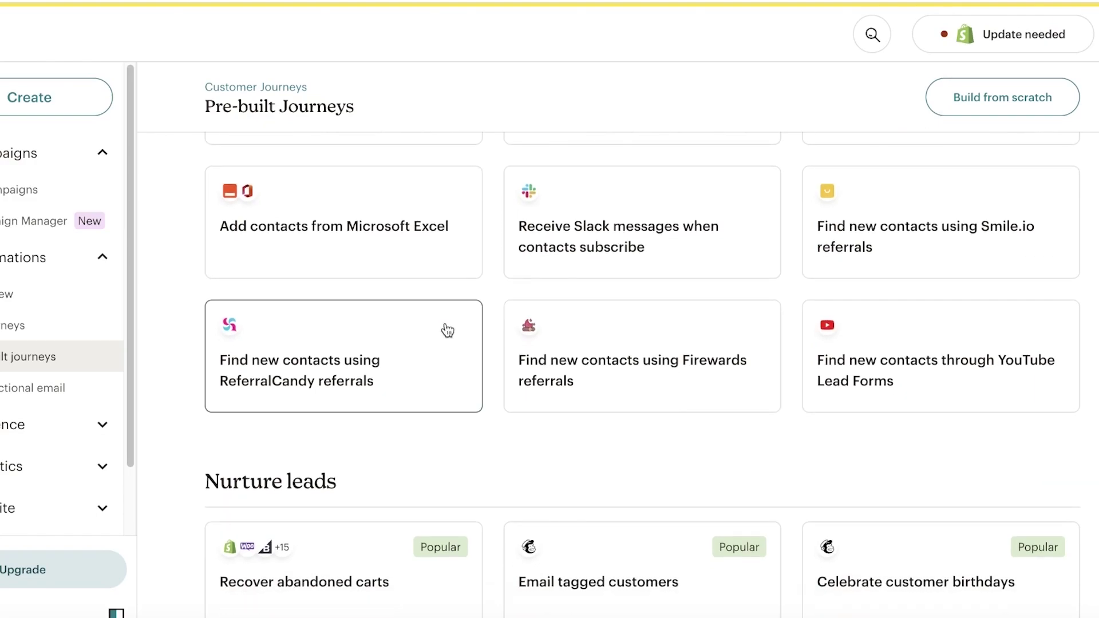
pyautogui.scroll(-1, 446, 328)
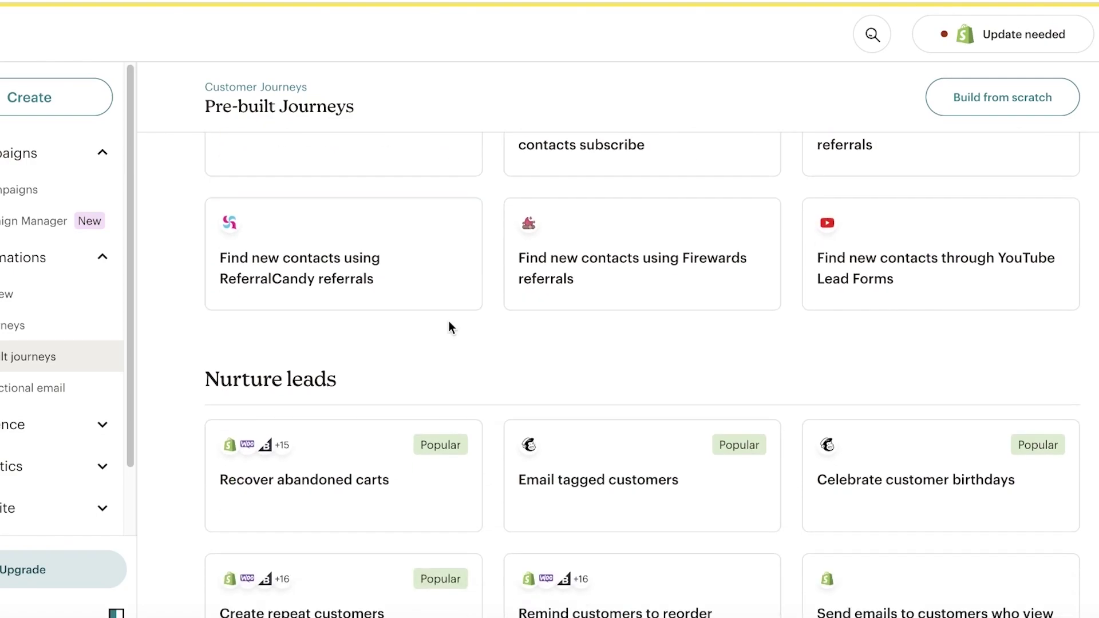
pyautogui.scroll(-2, 449, 323)
pyautogui.scroll(-1, 448, 320)
pyautogui.scroll(-1, 275, 221)
pyautogui.scroll(-2, 601, 206)
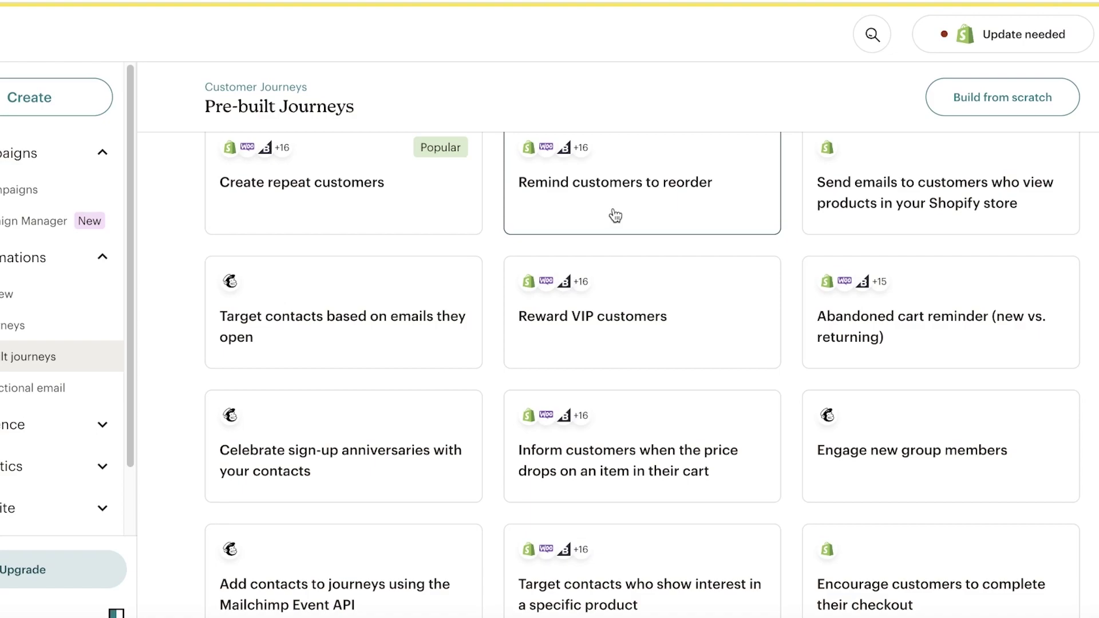
pyautogui.scroll(-5, 615, 215)
pyautogui.scroll(-5, 610, 212)
pyautogui.scroll(-5, 613, 219)
pyautogui.scroll(2, 609, 221)
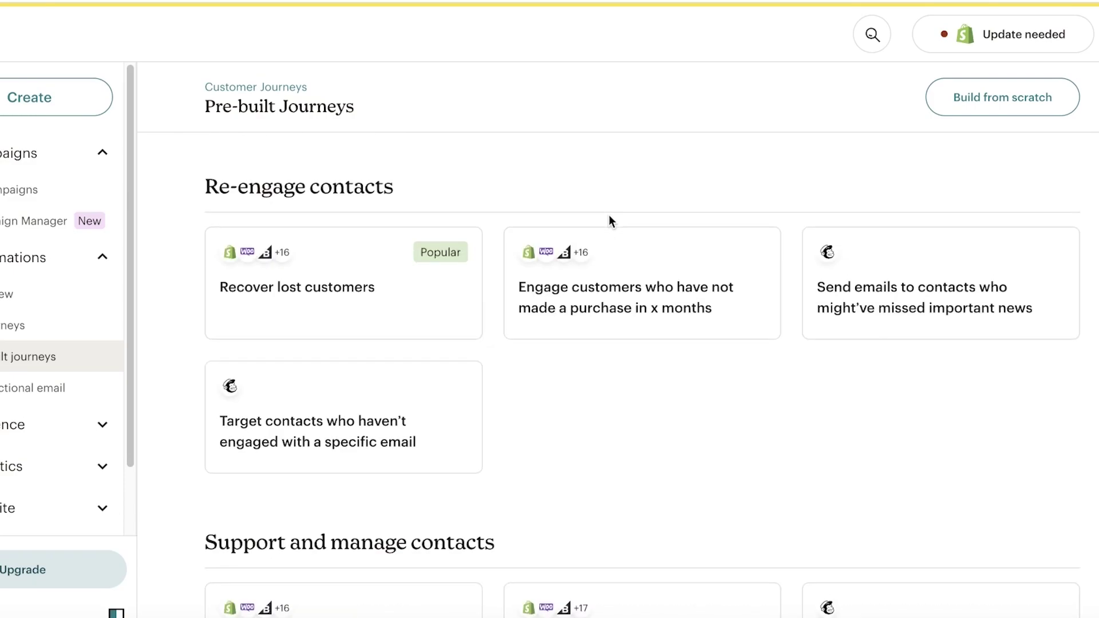
pyautogui.scroll(-2, 609, 222)
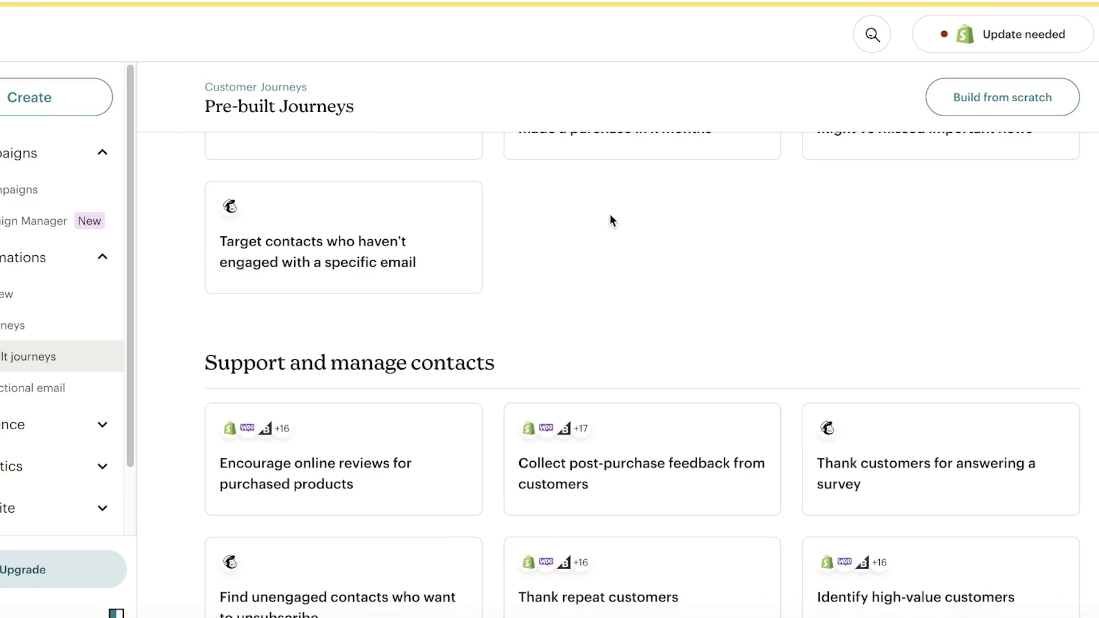
pyautogui.scroll(-2, 609, 214)
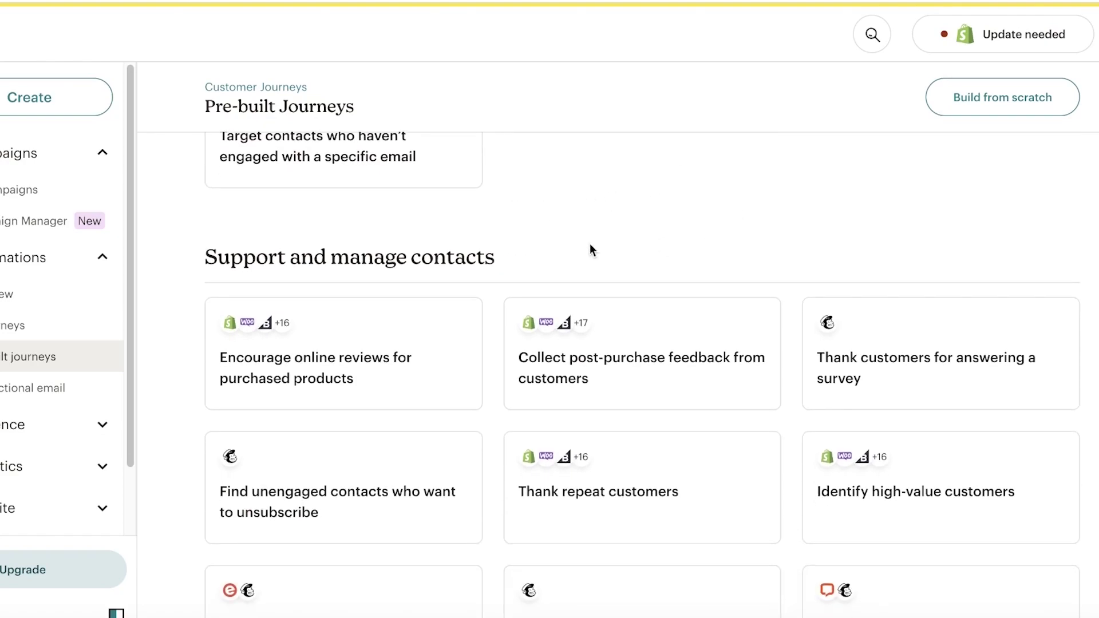
pyautogui.scroll(6, 635, 221)
pyautogui.scroll(2, 635, 220)
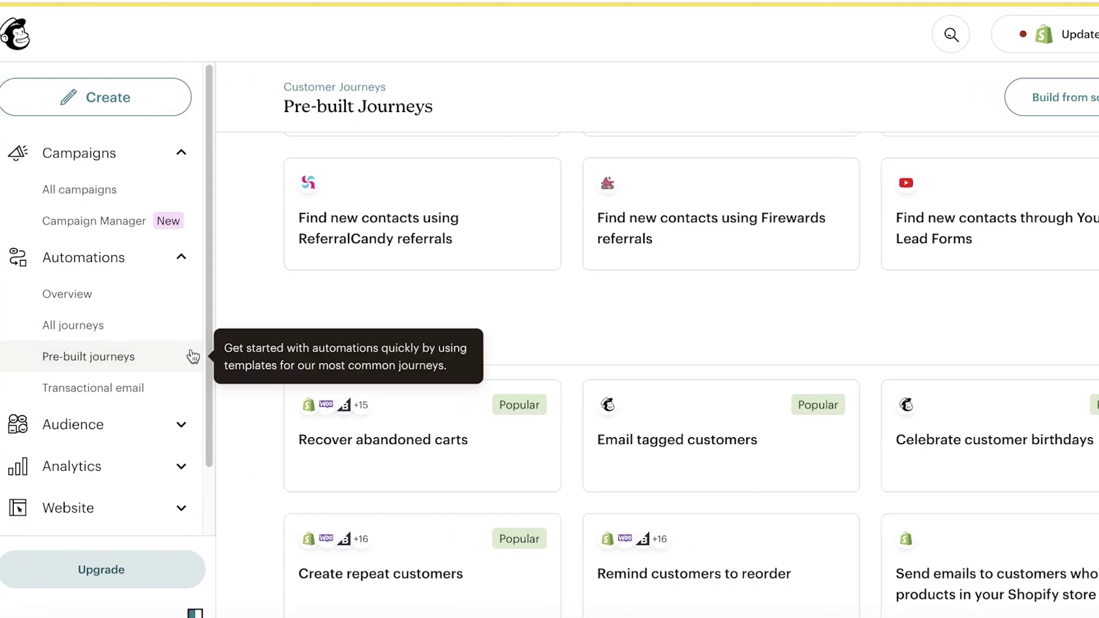
# Build a new journey from scratch named Custom Automation and start building it
pyautogui.click(113, 336)
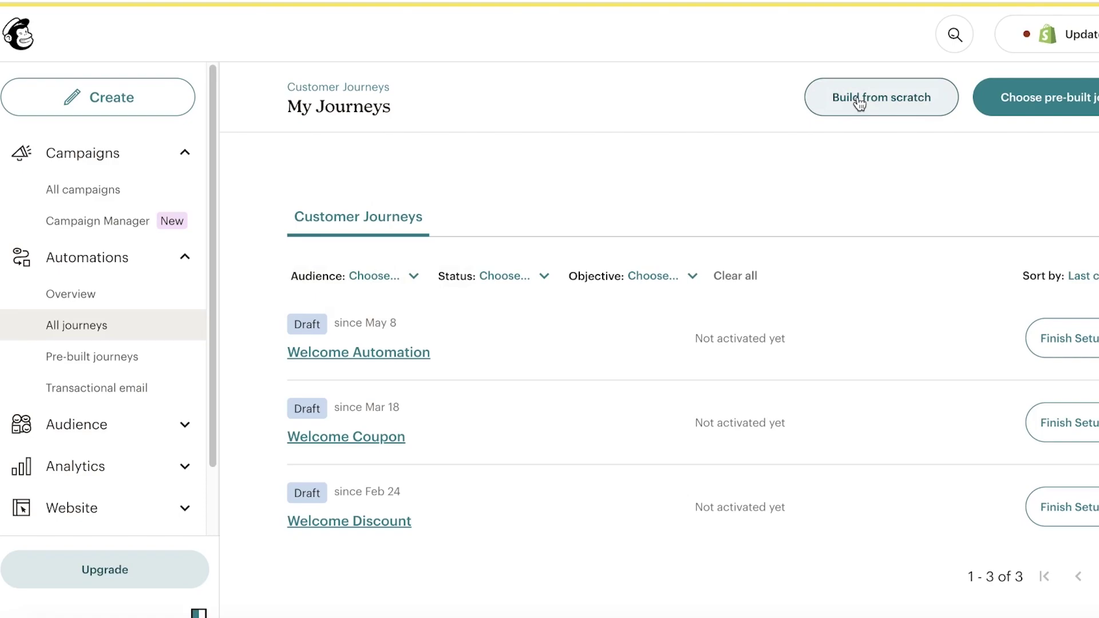
pyautogui.click(858, 102)
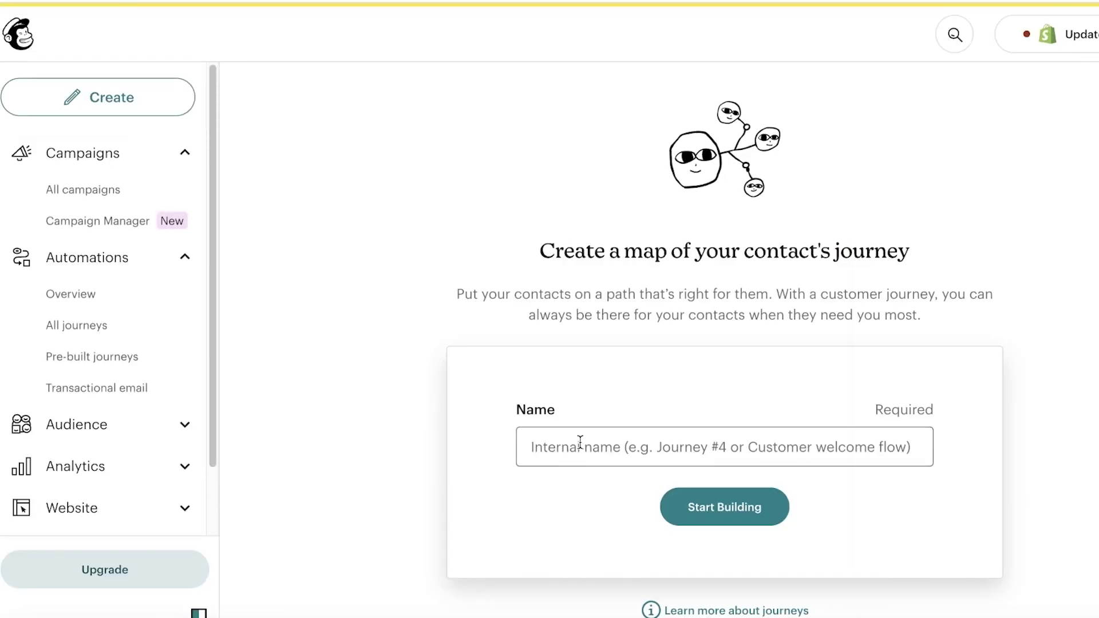
pyautogui.click(581, 444)
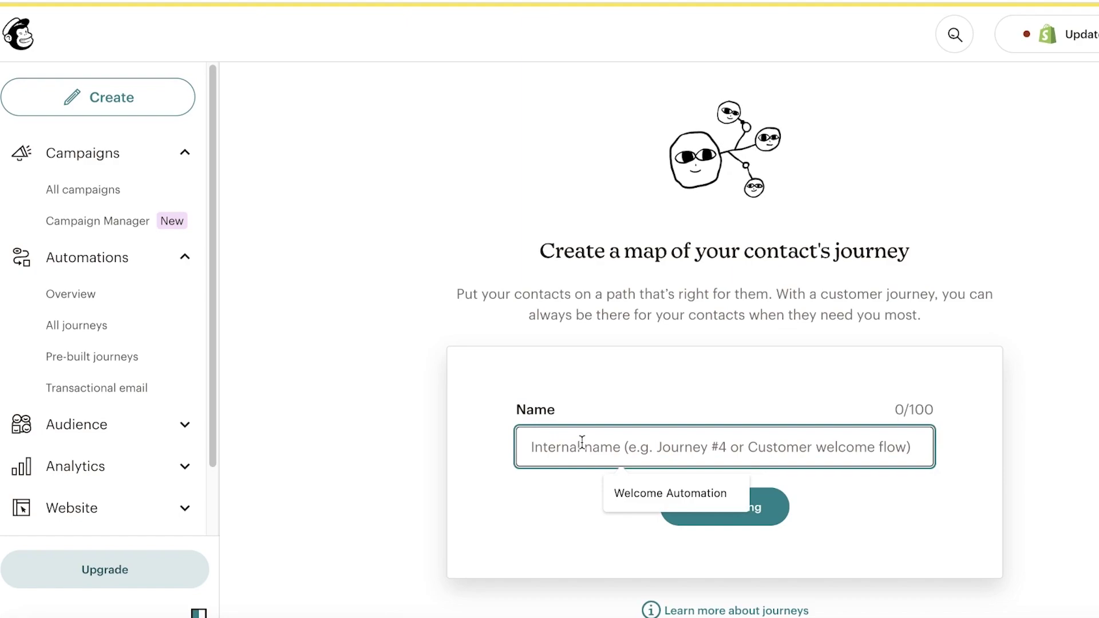
pyautogui.write('Custom Automation')
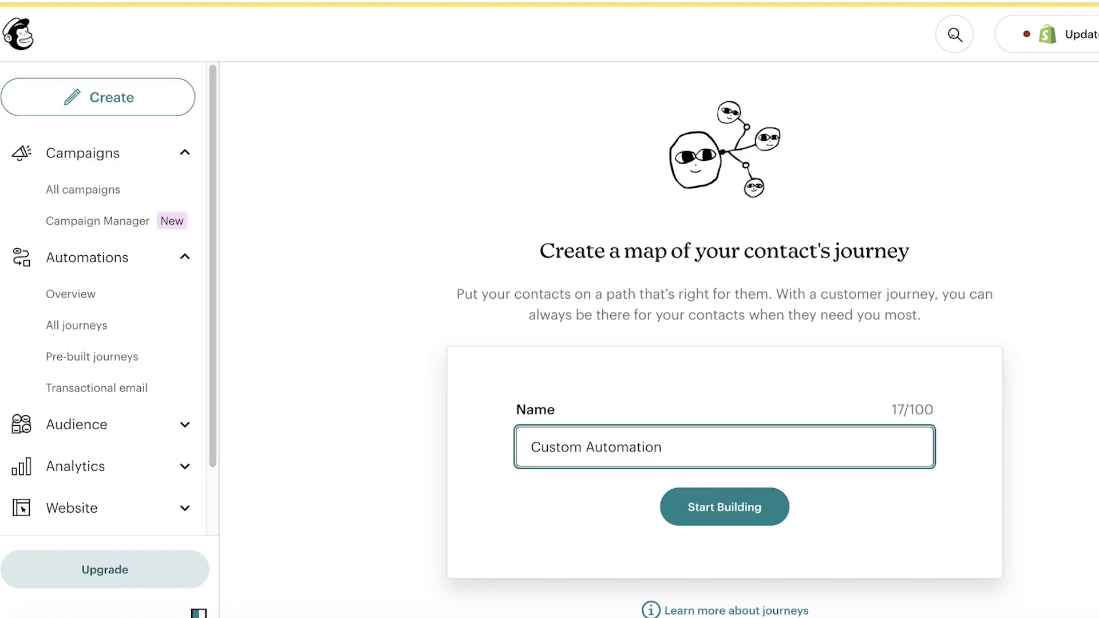
pyautogui.click(724, 513)
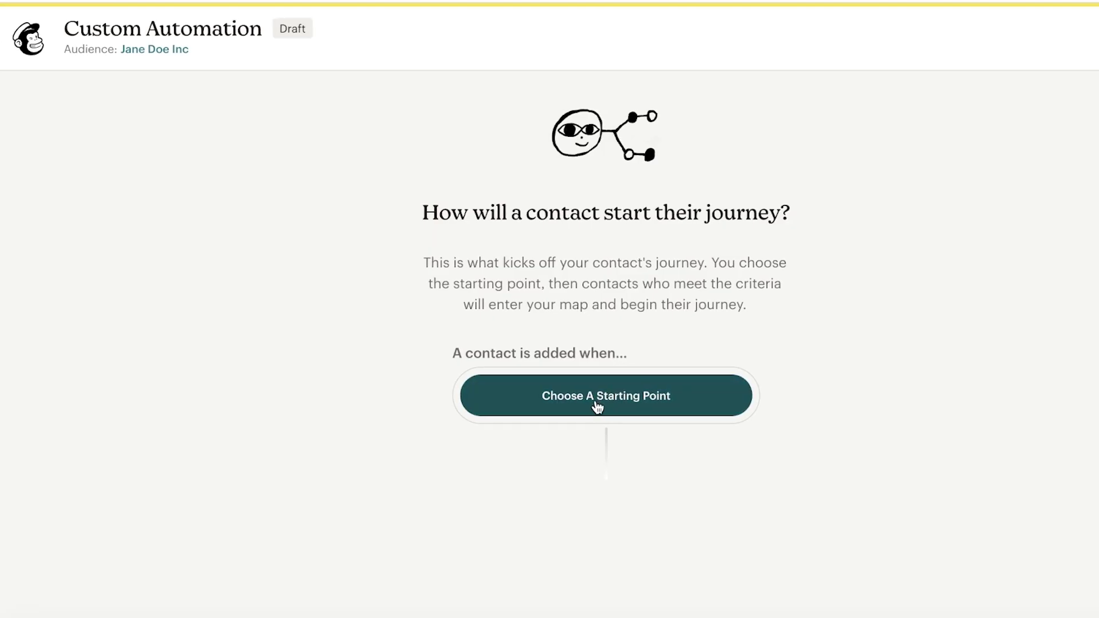
# Browse the Popular and Contact Activity starting points for the journey
pyautogui.click(599, 407)
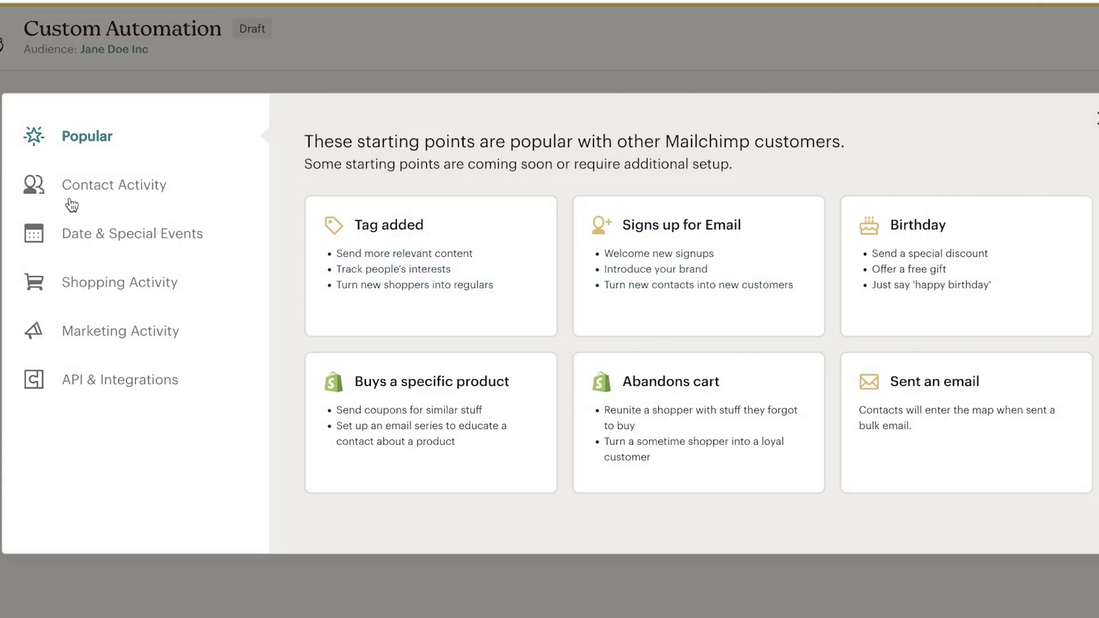
pyautogui.click(77, 190)
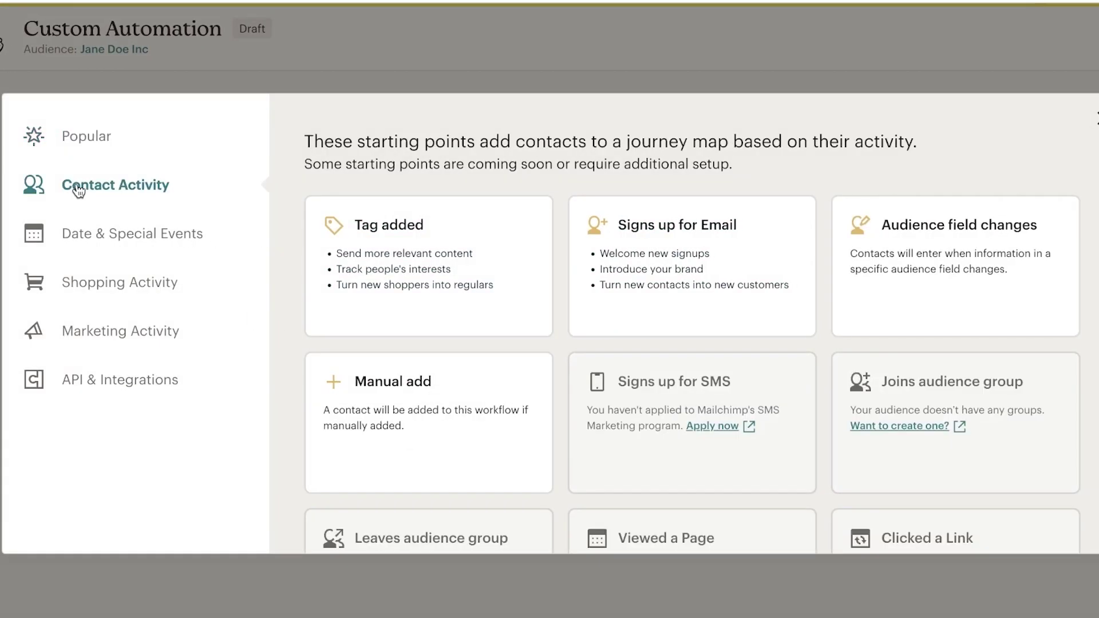
pyautogui.click(118, 141)
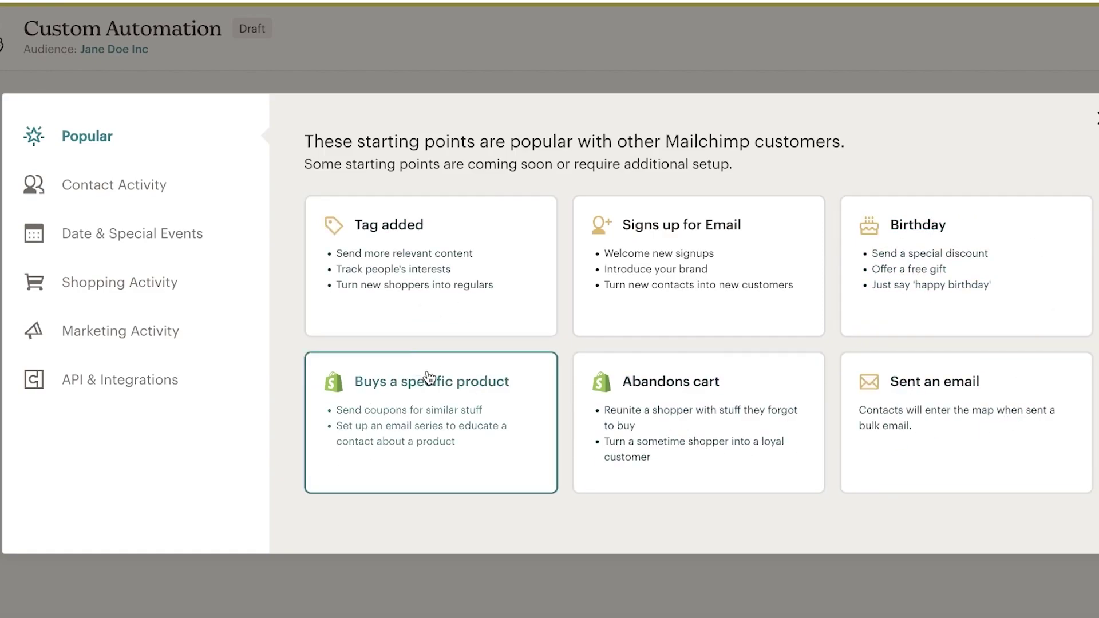
pyautogui.click(171, 201)
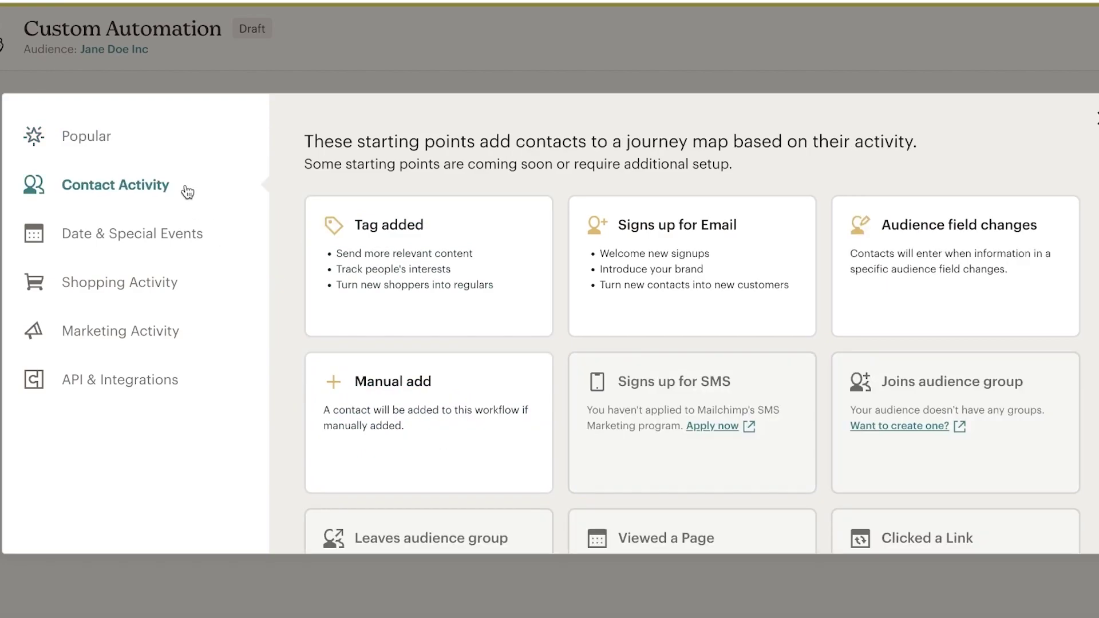
pyautogui.scroll(-1, 593, 191)
pyautogui.scroll(-2, 944, 198)
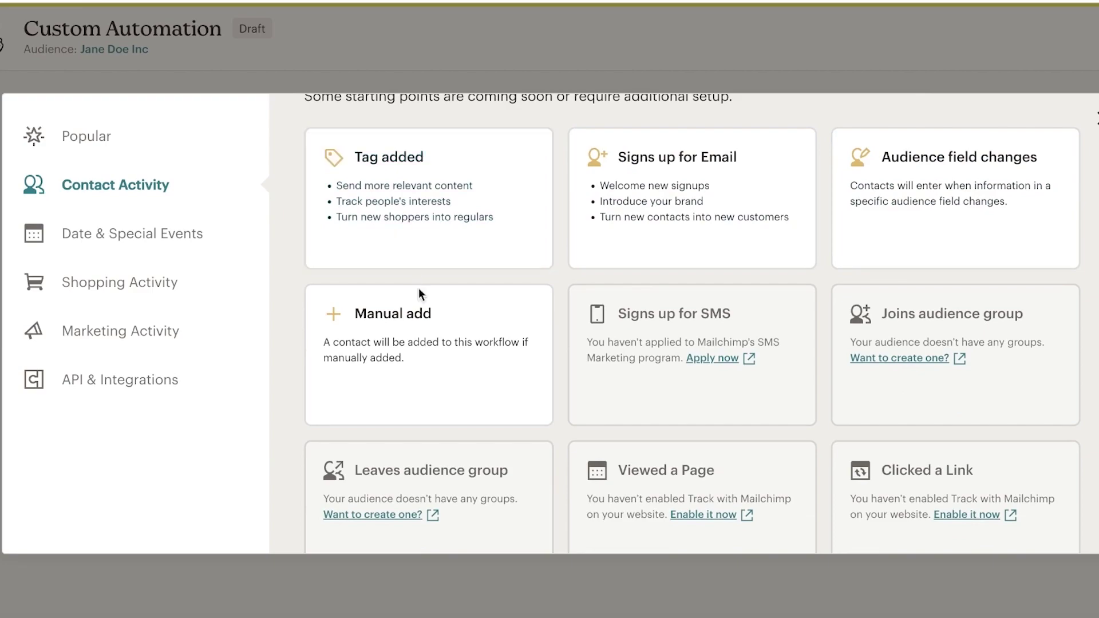
pyautogui.scroll(-1, 791, 327)
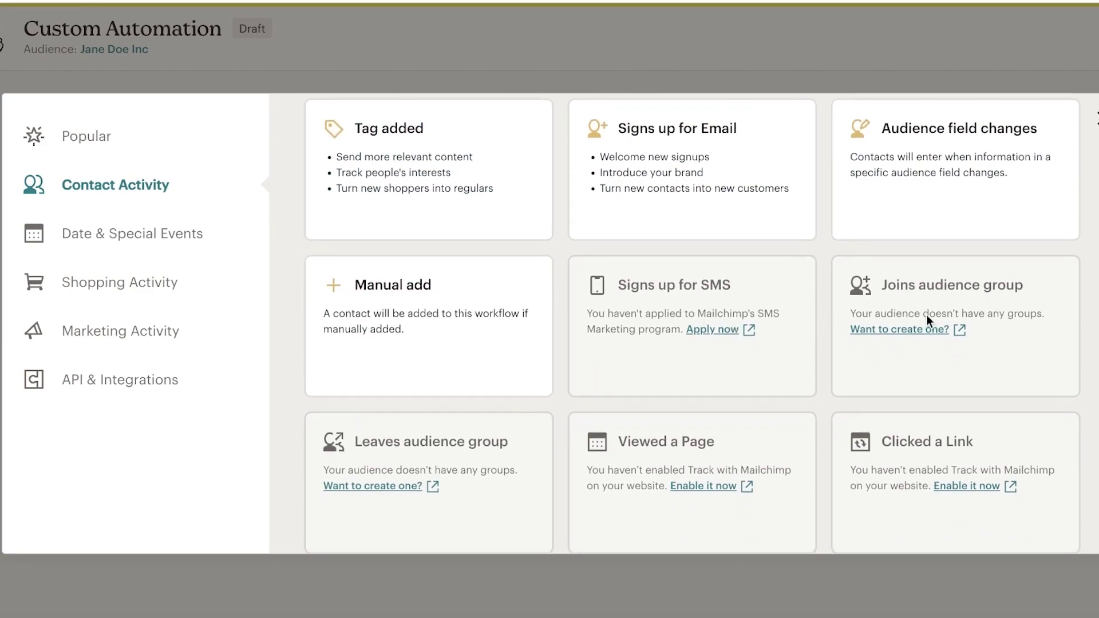
pyautogui.scroll(1, 981, 267)
pyautogui.scroll(1, 955, 207)
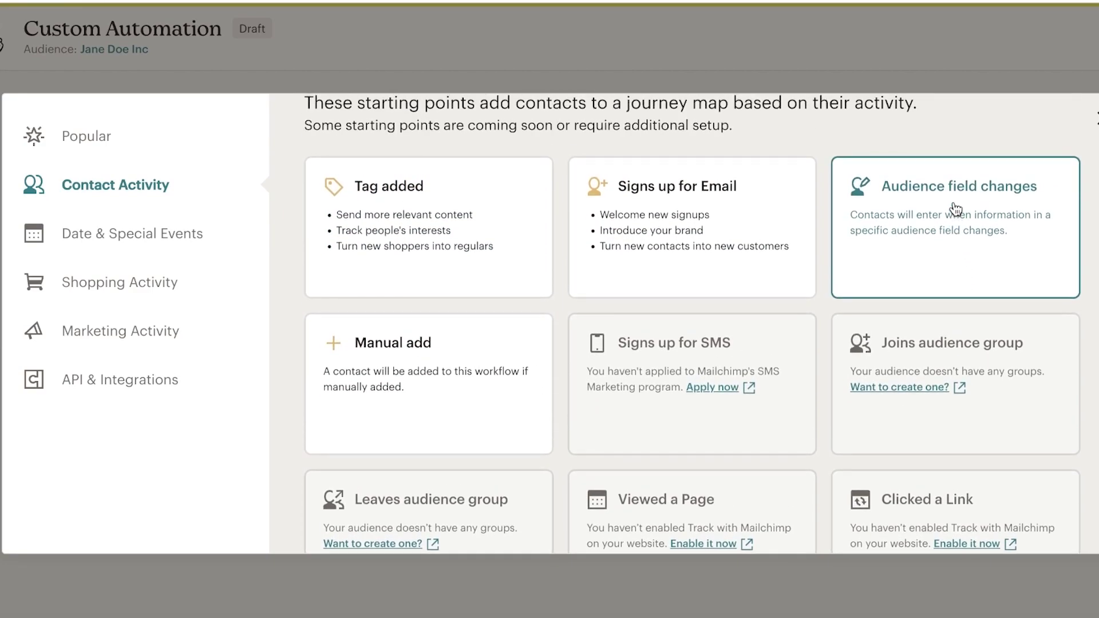
# Look through Date, Shopping, Marketing and API starting points, ending on Shopping Activity
pyautogui.click(135, 236)
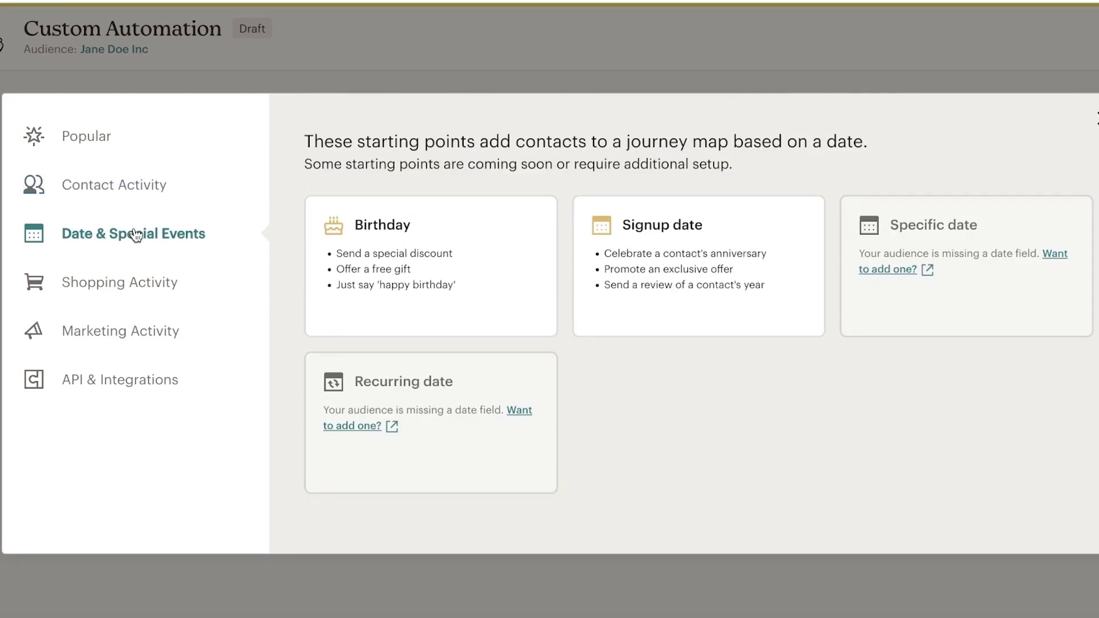
pyautogui.click(140, 297)
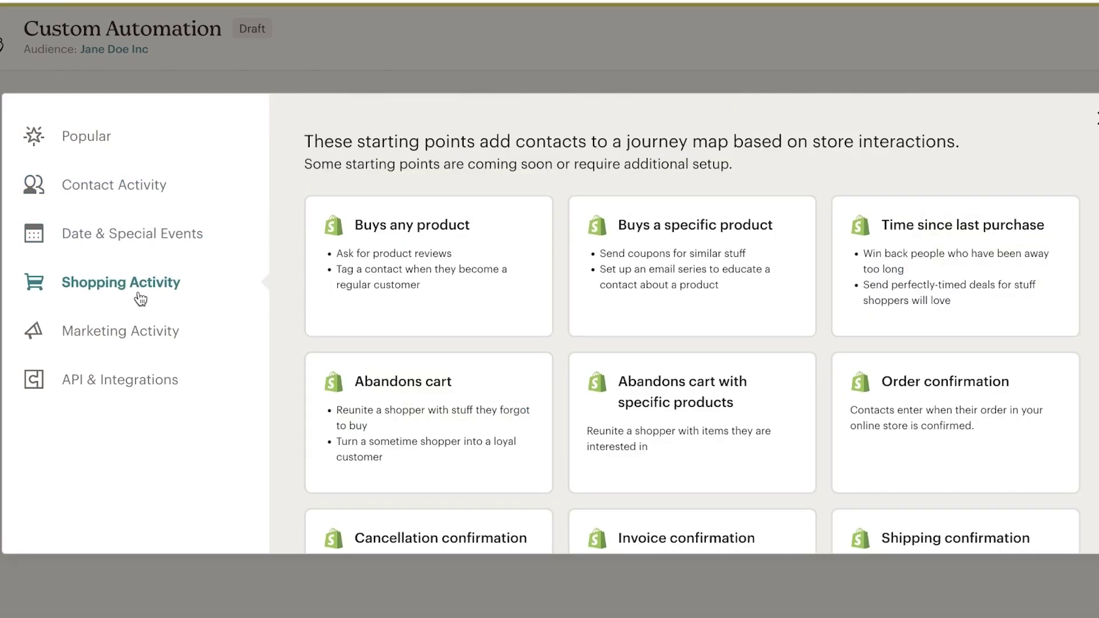
pyautogui.click(138, 345)
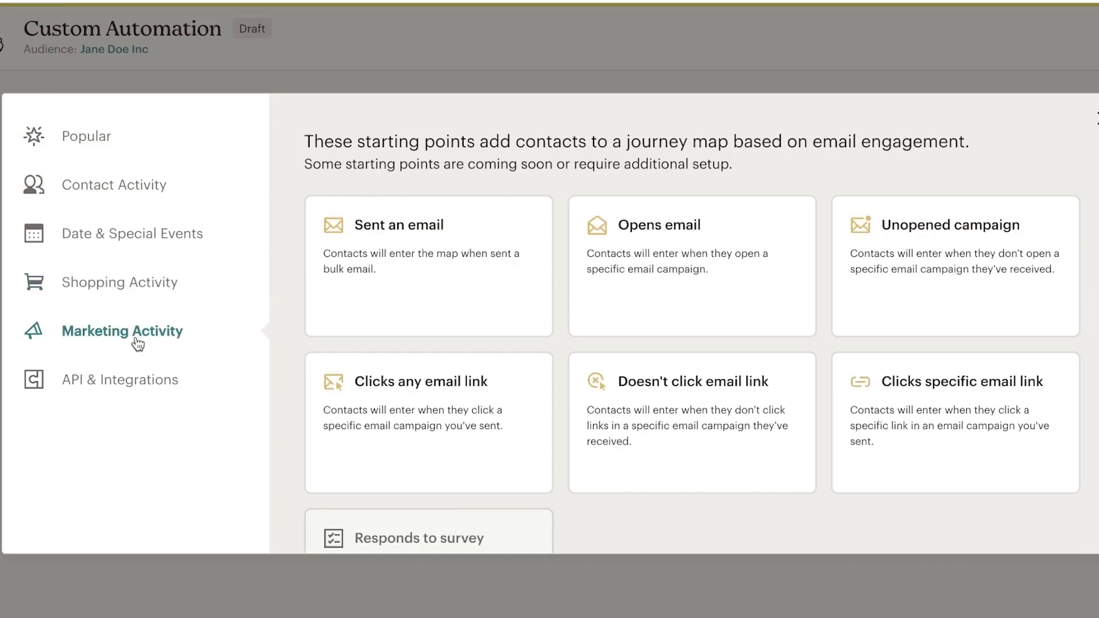
pyautogui.click(139, 382)
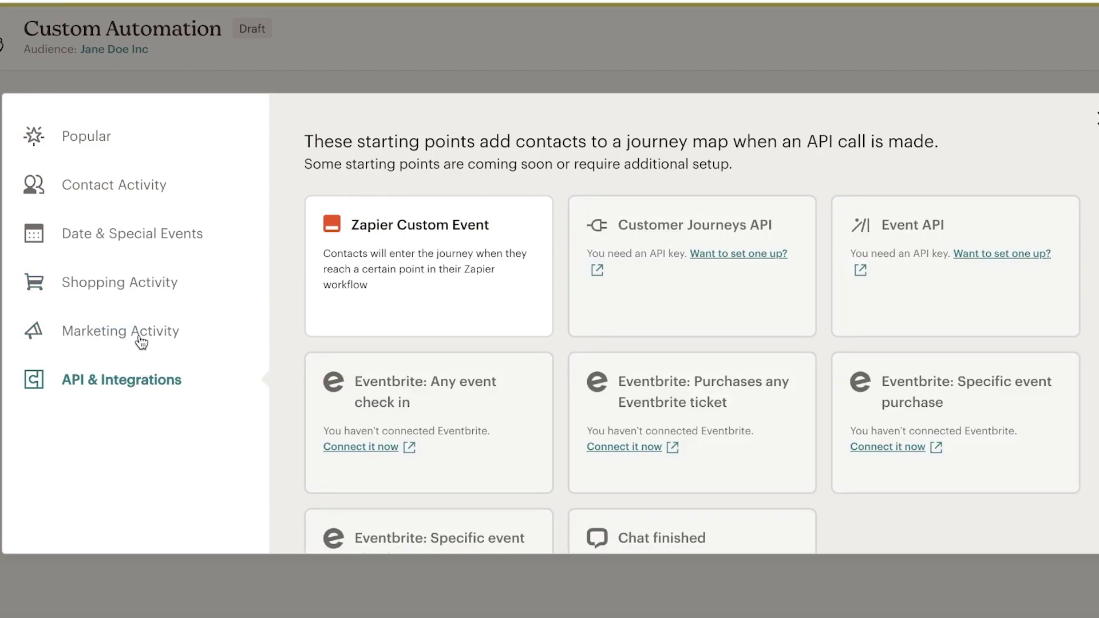
pyautogui.click(143, 291)
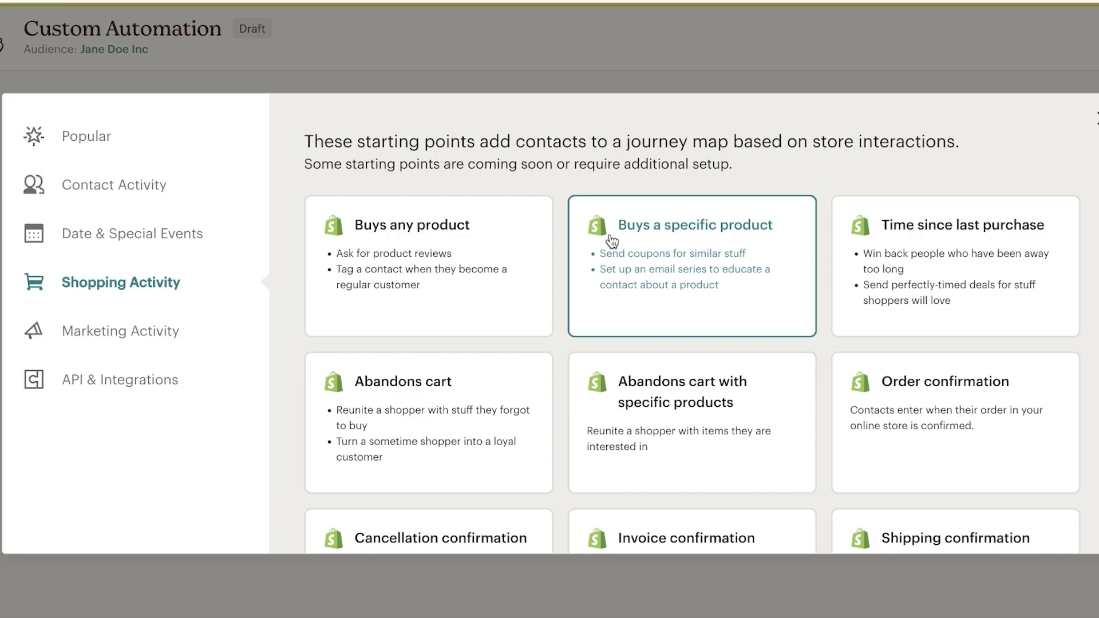
# Choose Buys a specific product as the trigger and list the store's products
pyautogui.click(613, 240)
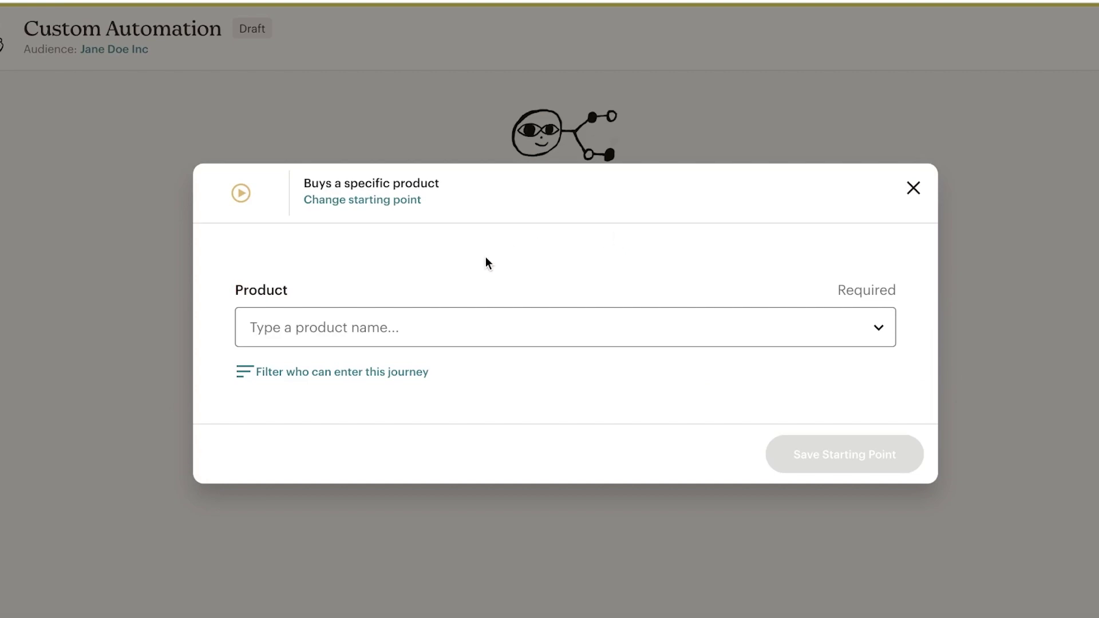
pyautogui.click(462, 319)
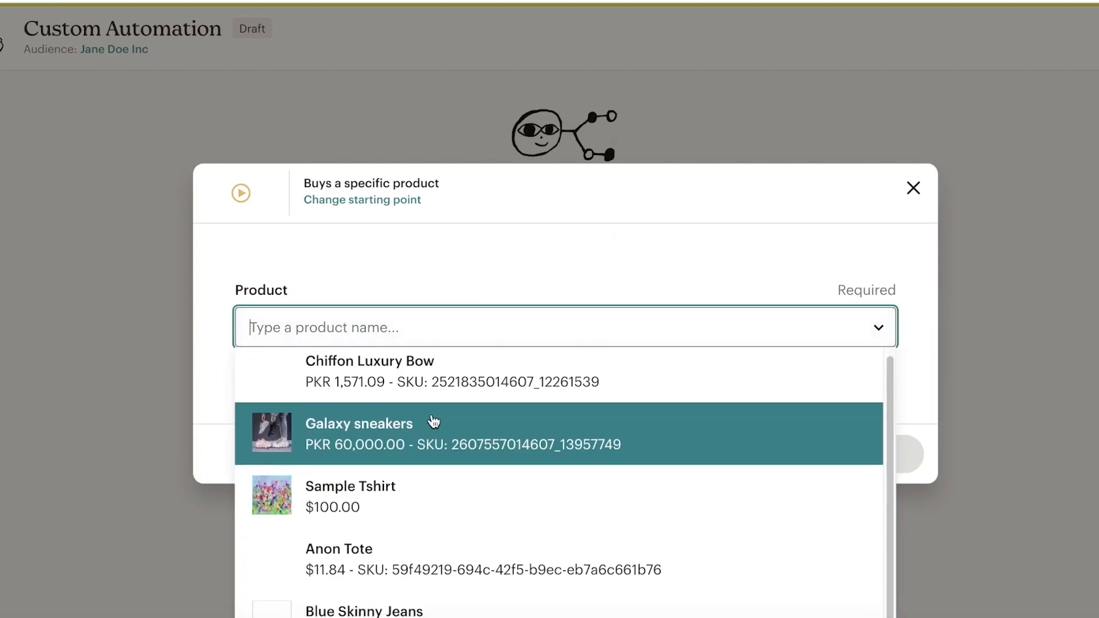
pyautogui.scroll(-1, 522, 421)
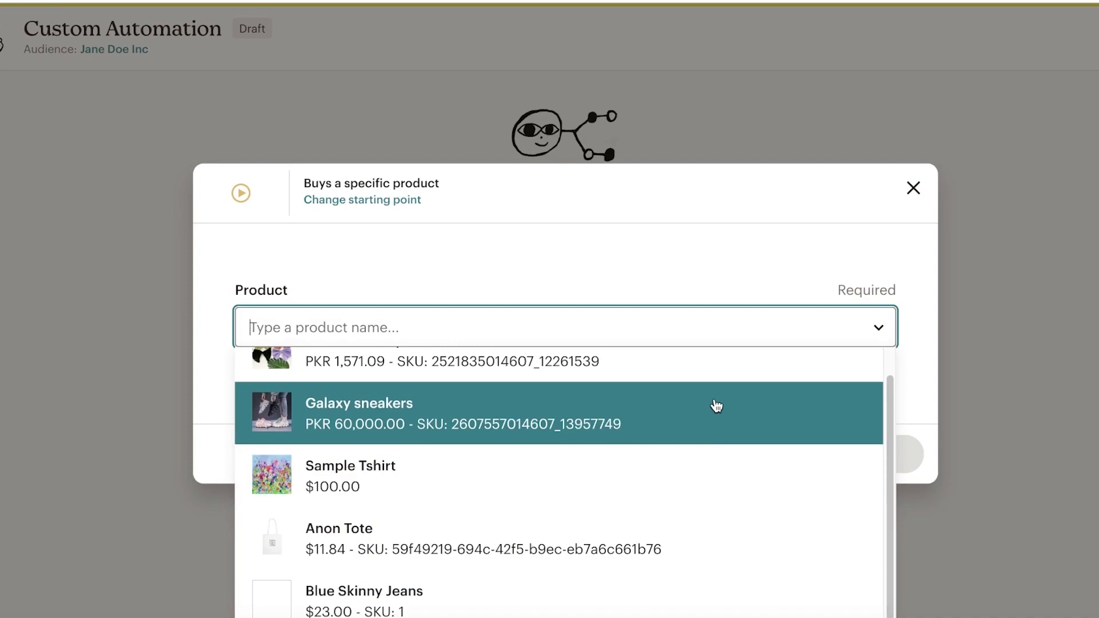
pyautogui.scroll(1, 722, 397)
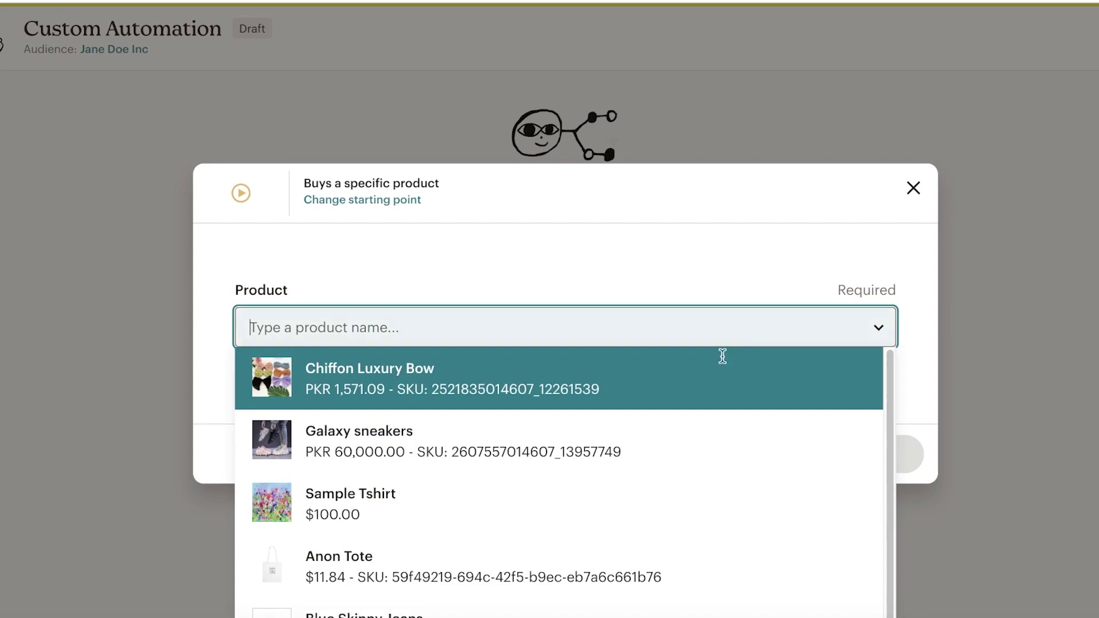
pyautogui.scroll(-1, 601, 403)
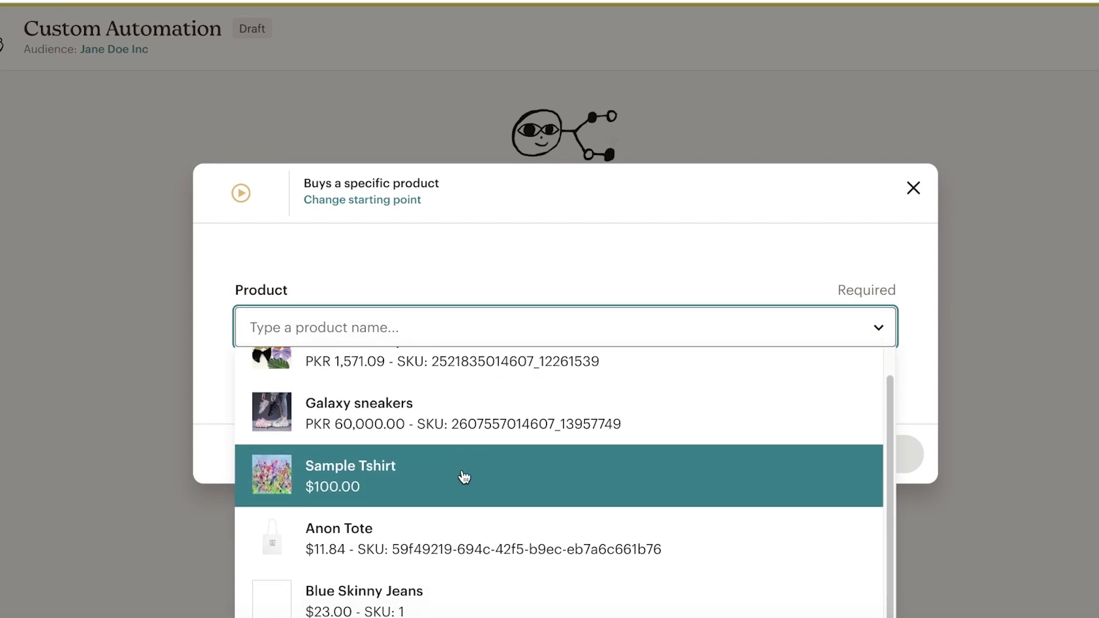
# Save Anon Tote as the purchase starting point, then peek at the journey point choices
pyautogui.click(413, 552)
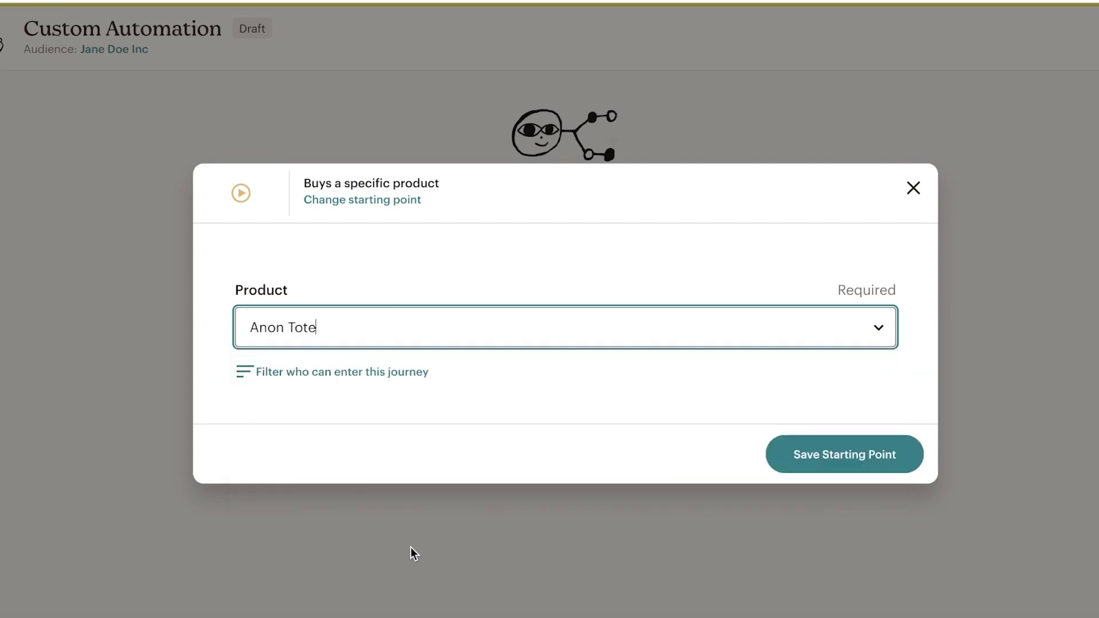
pyautogui.click(872, 455)
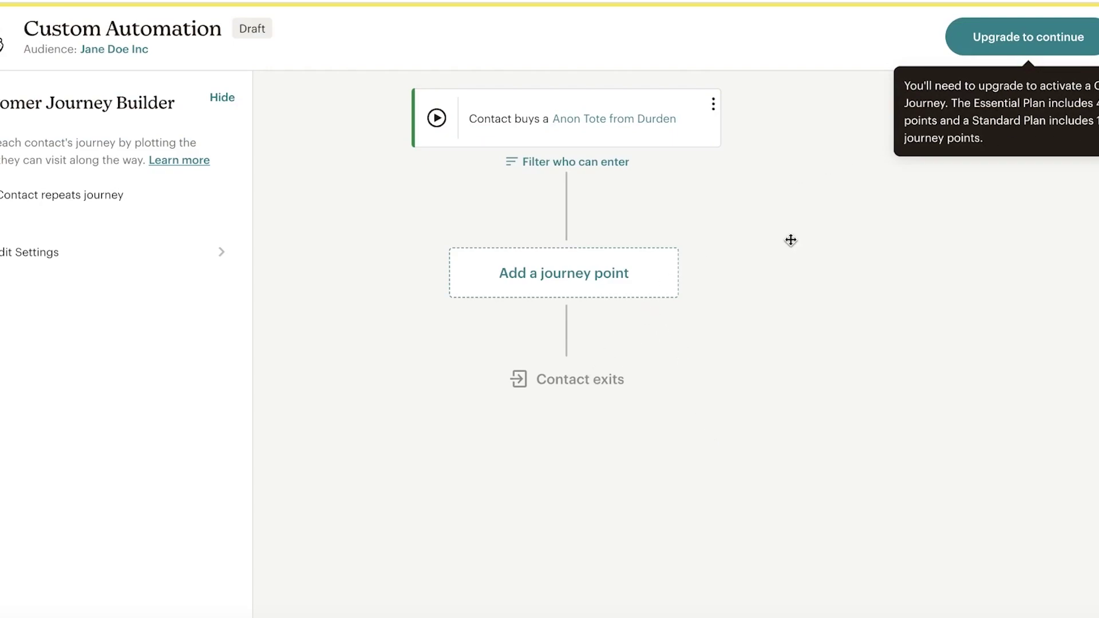
pyautogui.scroll(-1, 791, 239)
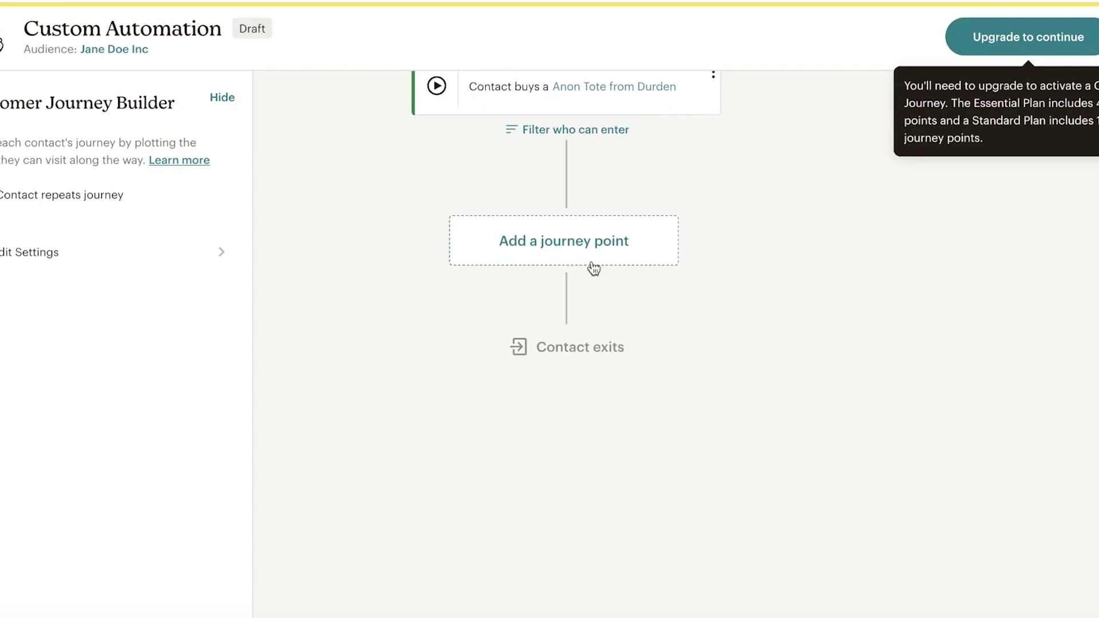
pyautogui.click(533, 256)
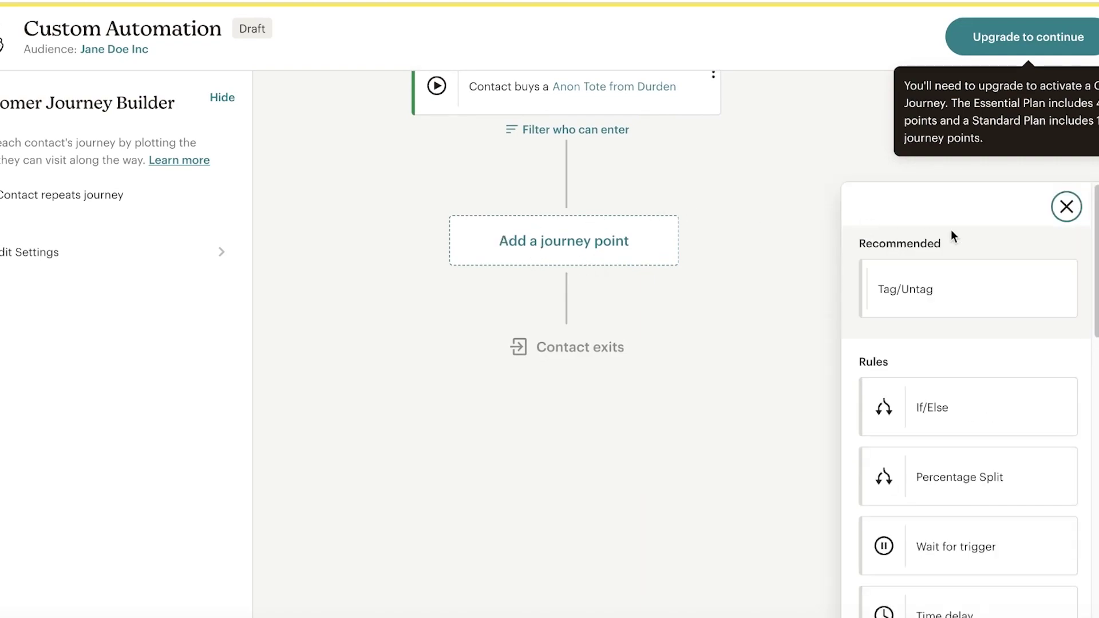
pyautogui.click(1067, 213)
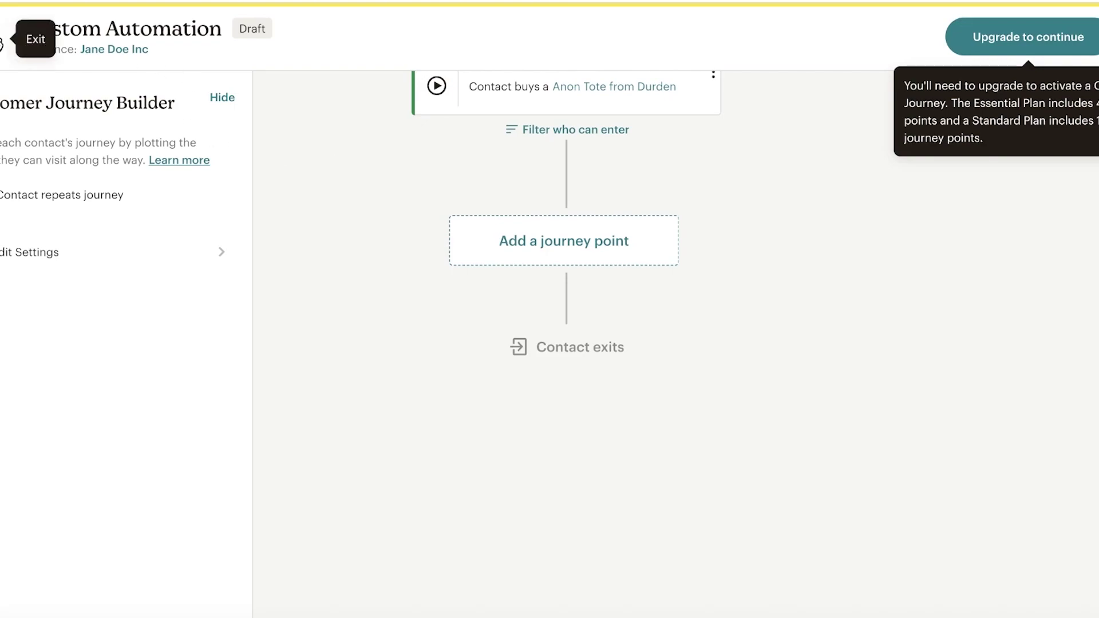
# Exit to All journeys and delete the Welcome Discount journey
pyautogui.click(3, 44)
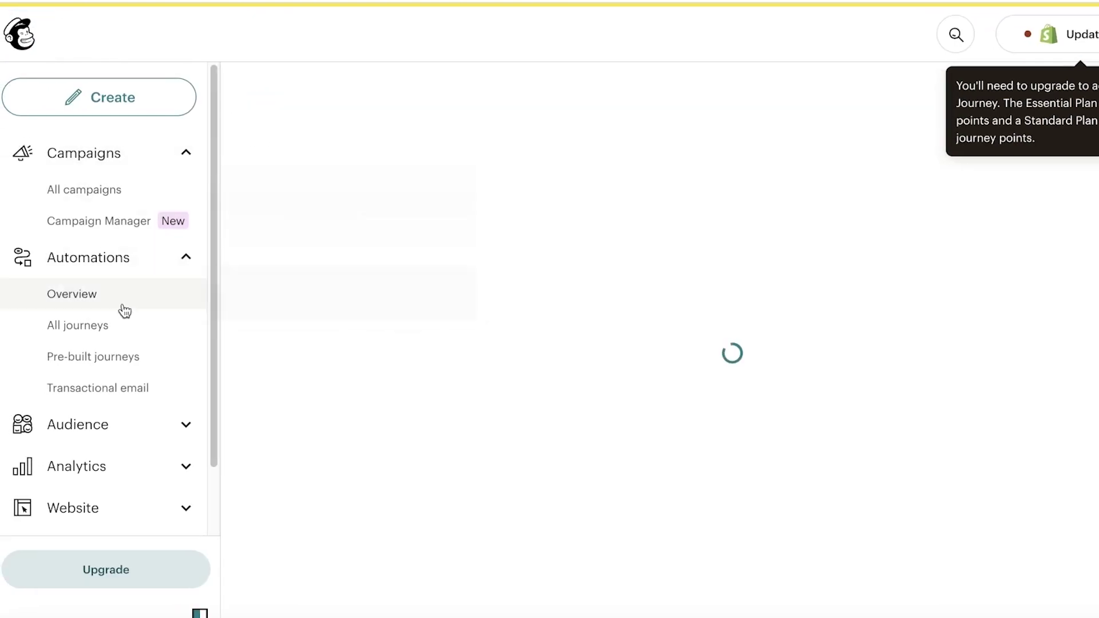
pyautogui.click(109, 321)
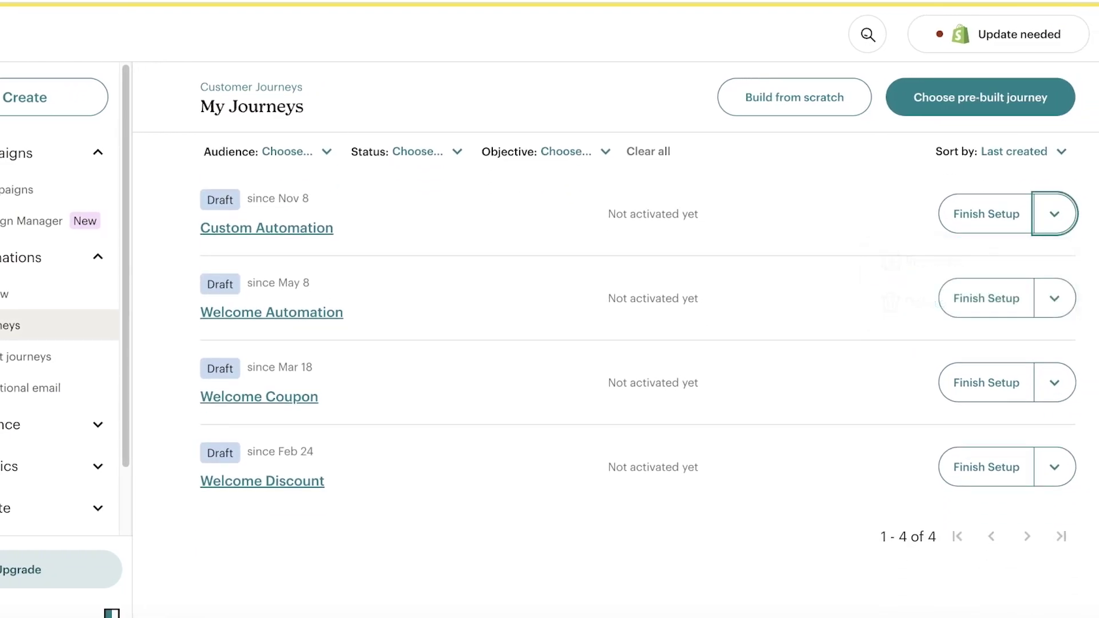
pyautogui.click(1051, 470)
pyautogui.click(927, 562)
pyautogui.click(780, 439)
# Delete Welcome Automation and Welcome Coupon, then reopen Custom Automation
pyautogui.click(1057, 425)
pyautogui.click(945, 513)
pyautogui.click(777, 444)
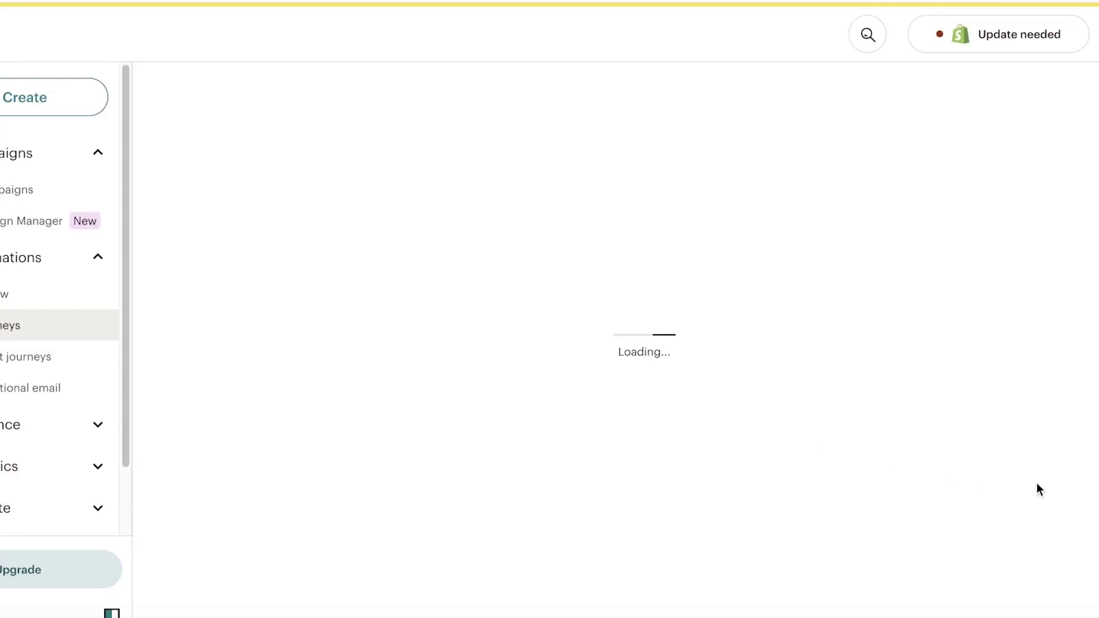
pyautogui.click(1066, 423)
pyautogui.click(992, 506)
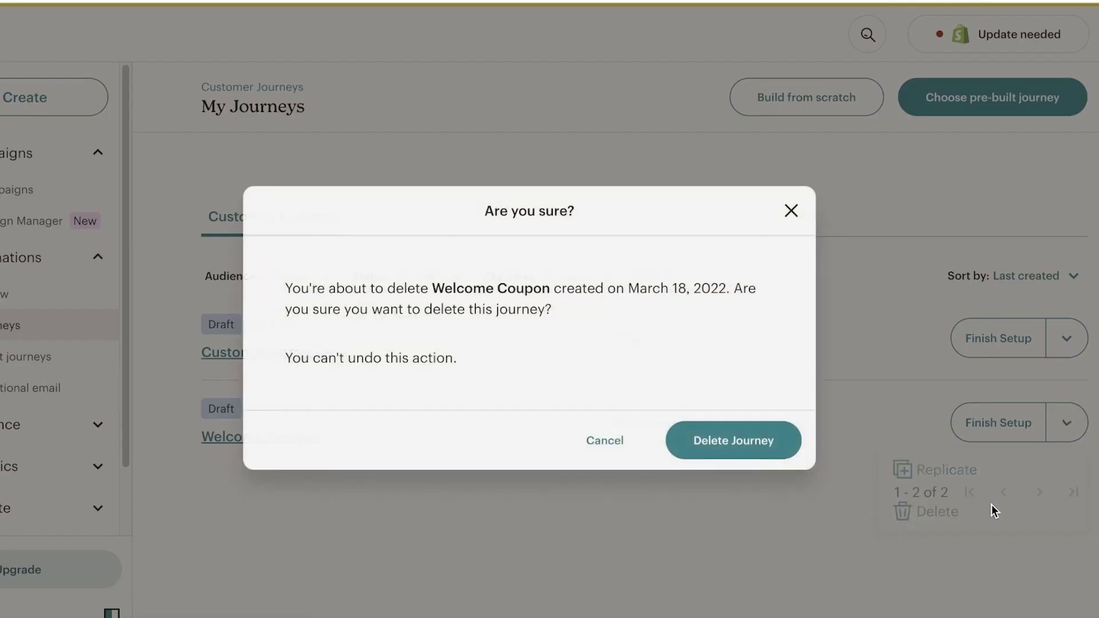
pyautogui.click(735, 445)
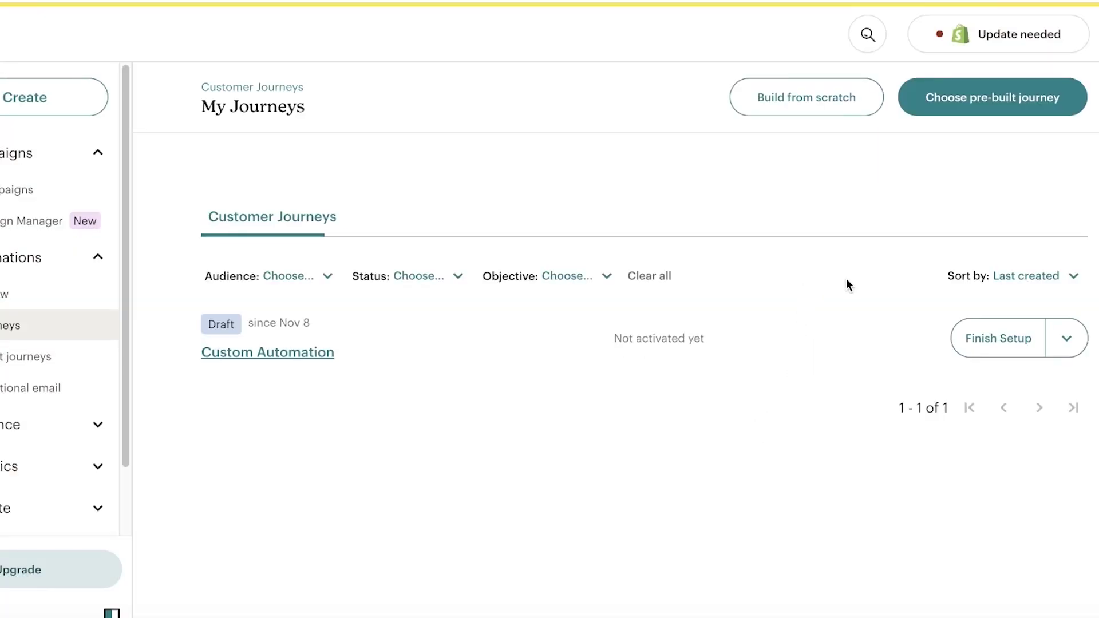
pyautogui.click(319, 352)
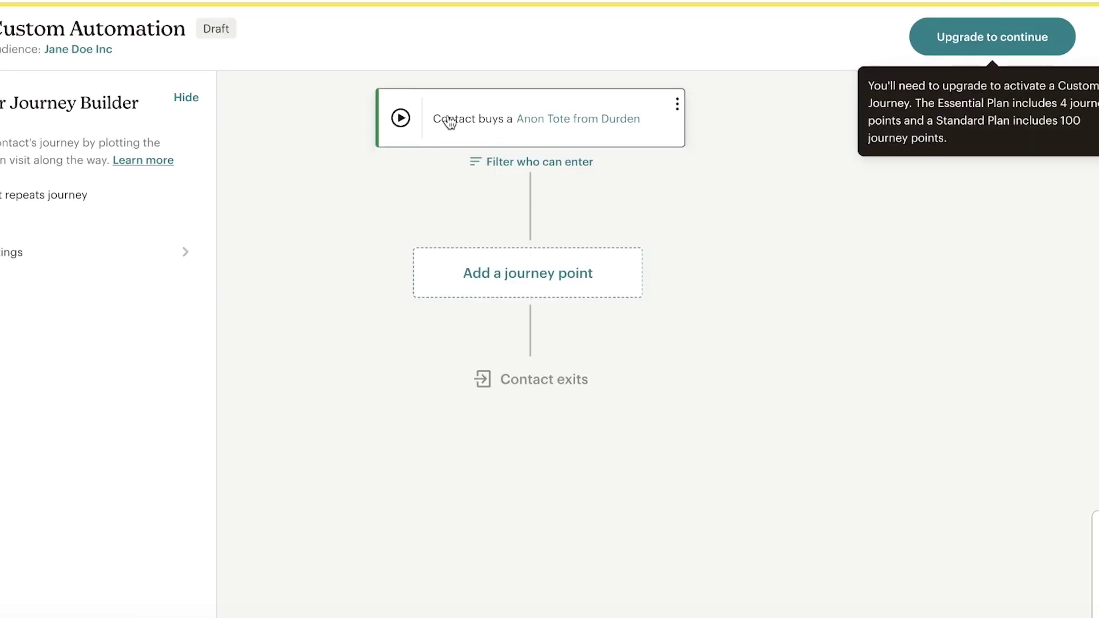
pyautogui.scroll(-3, 812, 258)
pyautogui.scroll(1, 814, 259)
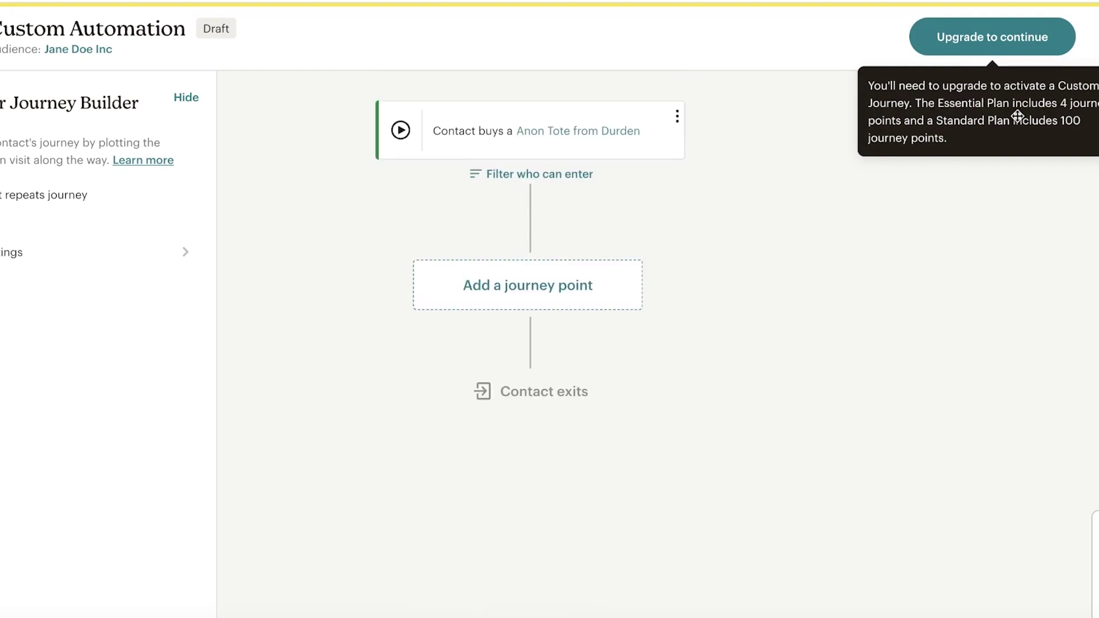
pyautogui.scroll(1, 1018, 116)
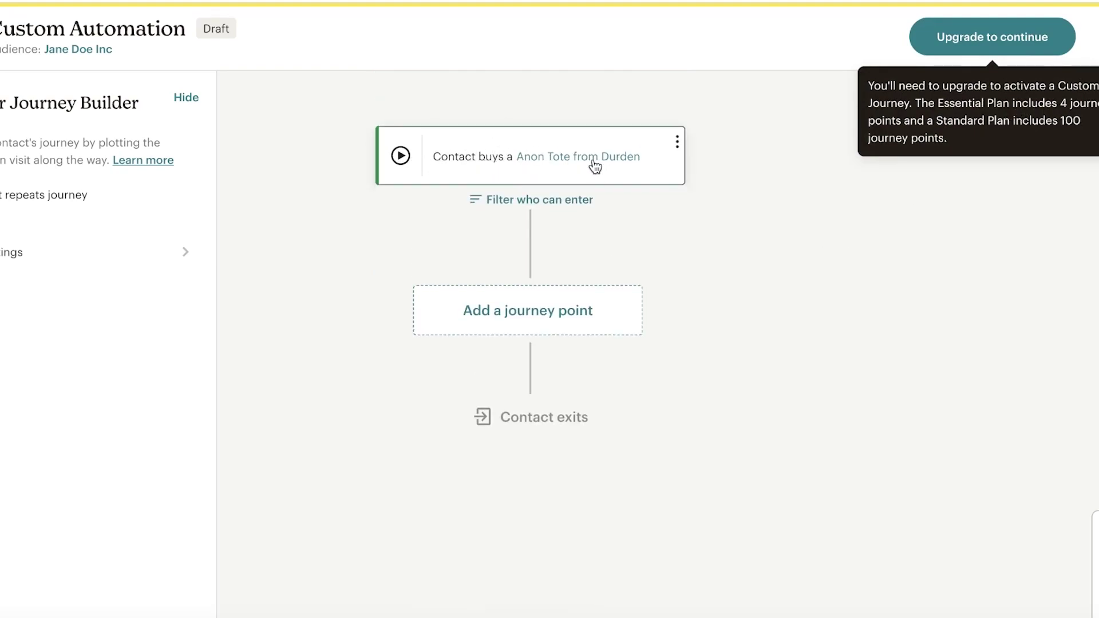
# Browse the Rules and Actions available for a new journey point
pyautogui.click(575, 310)
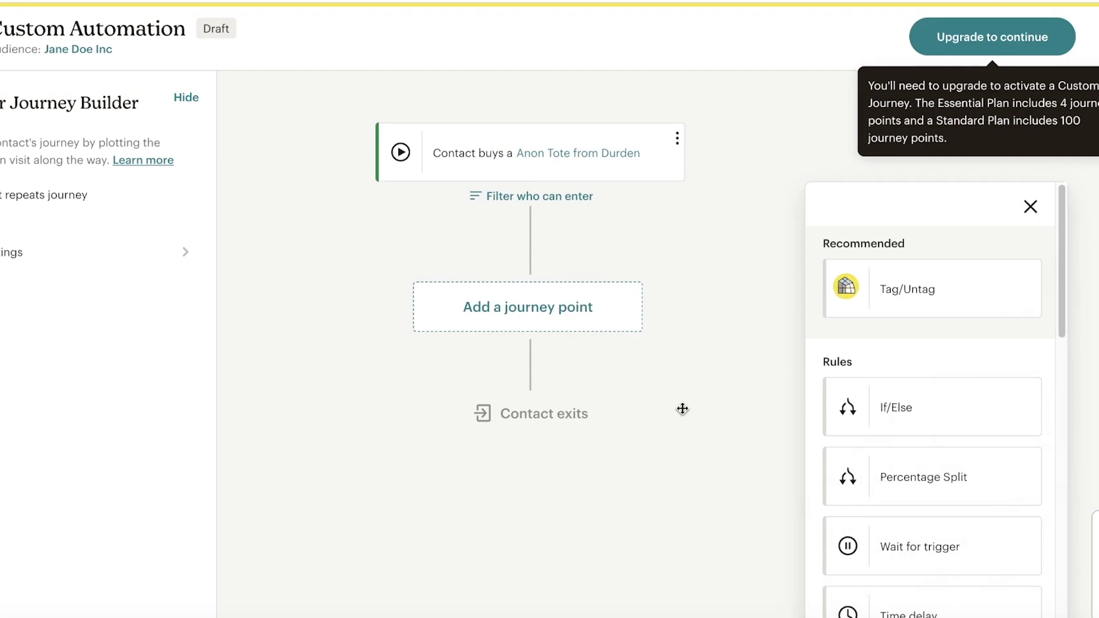
pyautogui.scroll(-3, 901, 310)
pyautogui.scroll(-1, 892, 353)
pyautogui.scroll(3, 889, 354)
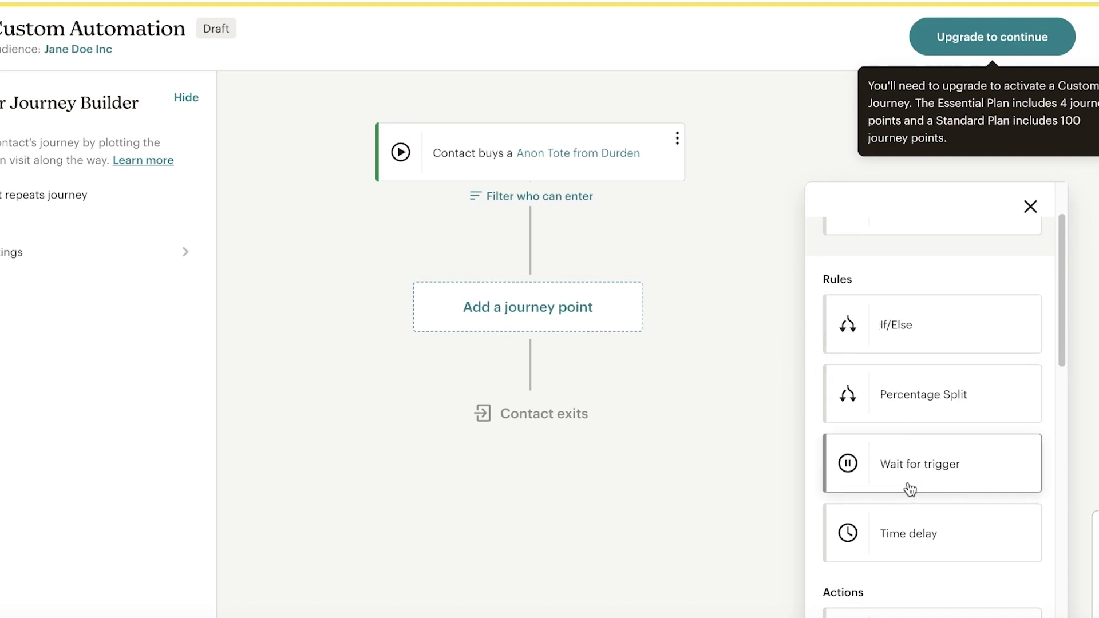
pyautogui.scroll(-1, 933, 524)
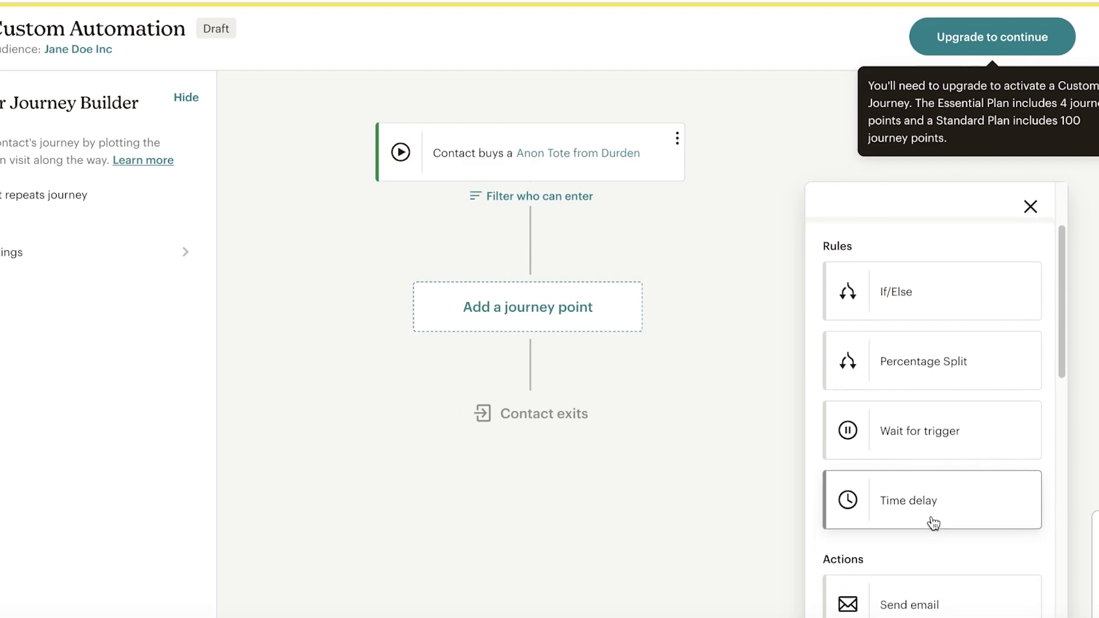
pyautogui.scroll(-1, 930, 520)
pyautogui.scroll(-2, 919, 499)
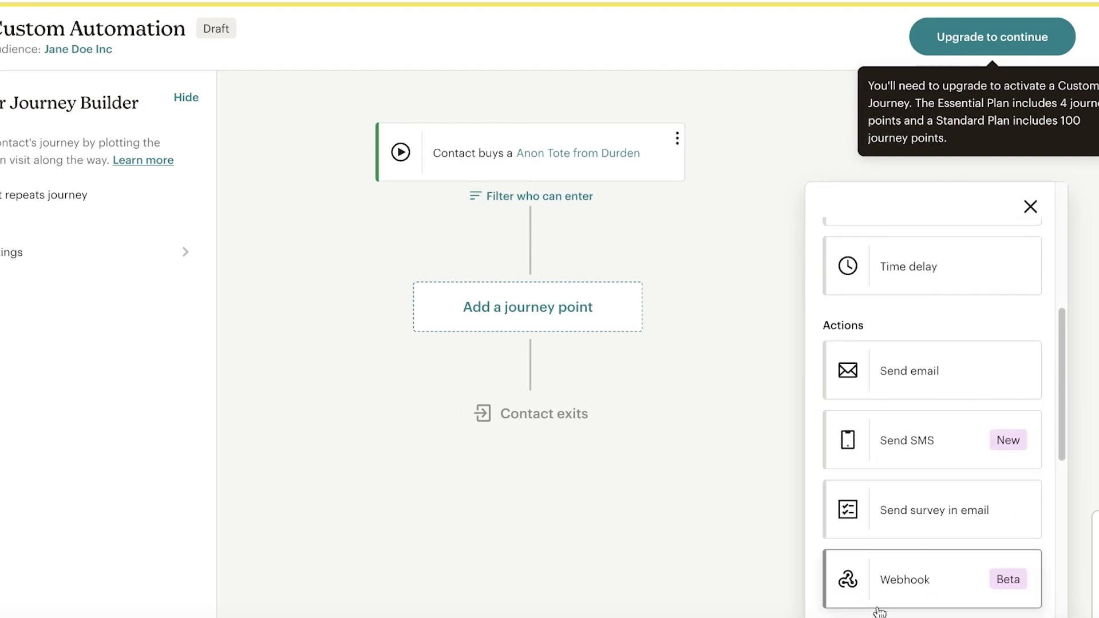
pyautogui.scroll(-1, 935, 358)
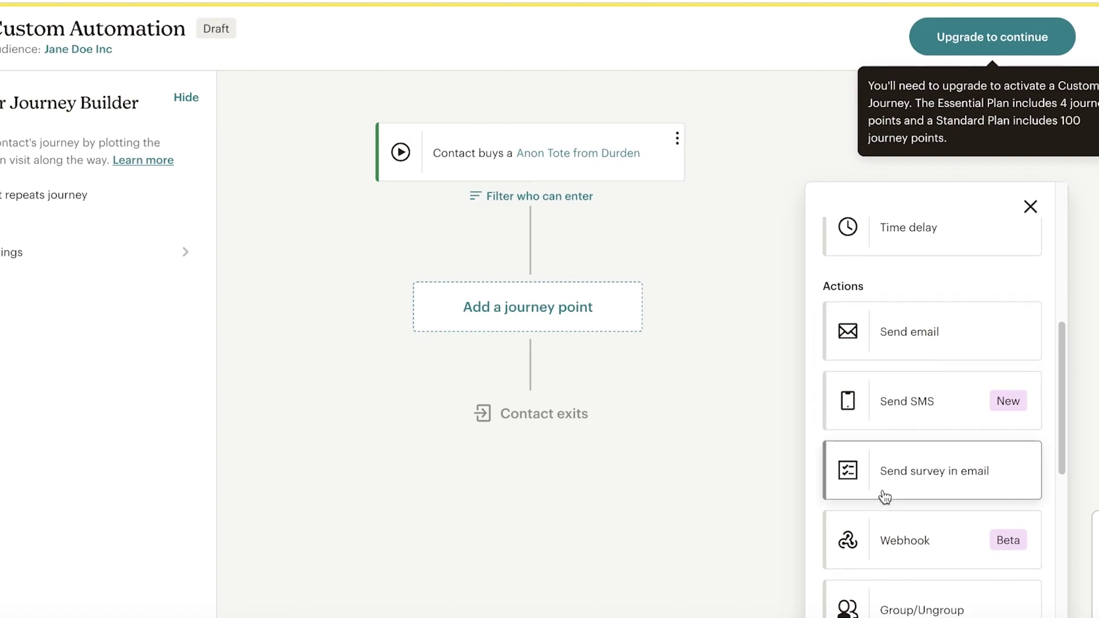
pyautogui.scroll(-2, 885, 497)
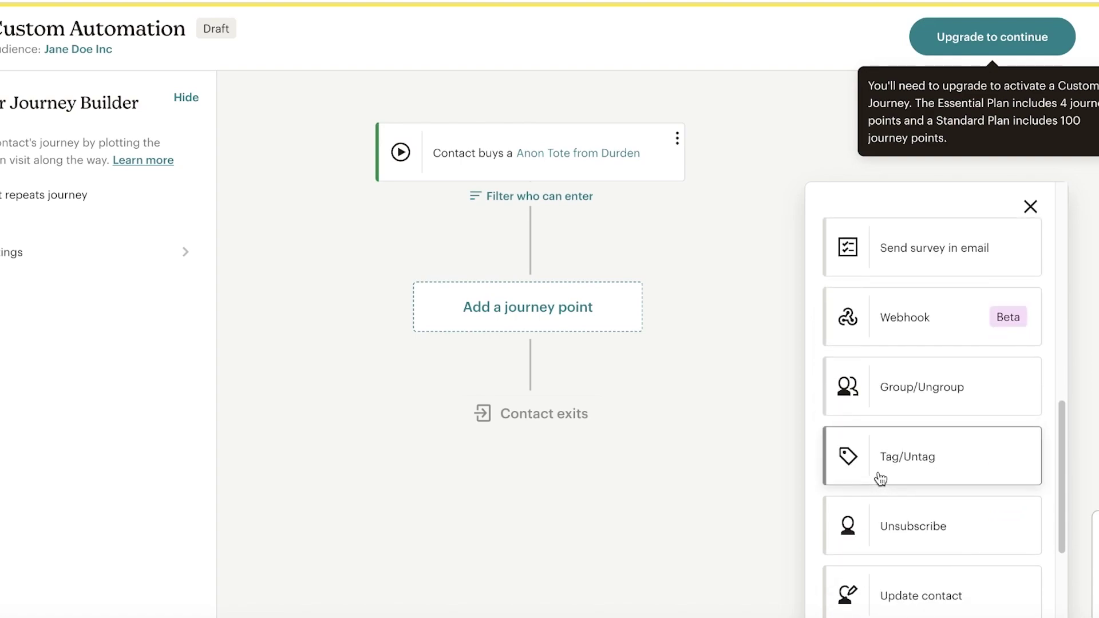
pyautogui.scroll(-2, 894, 527)
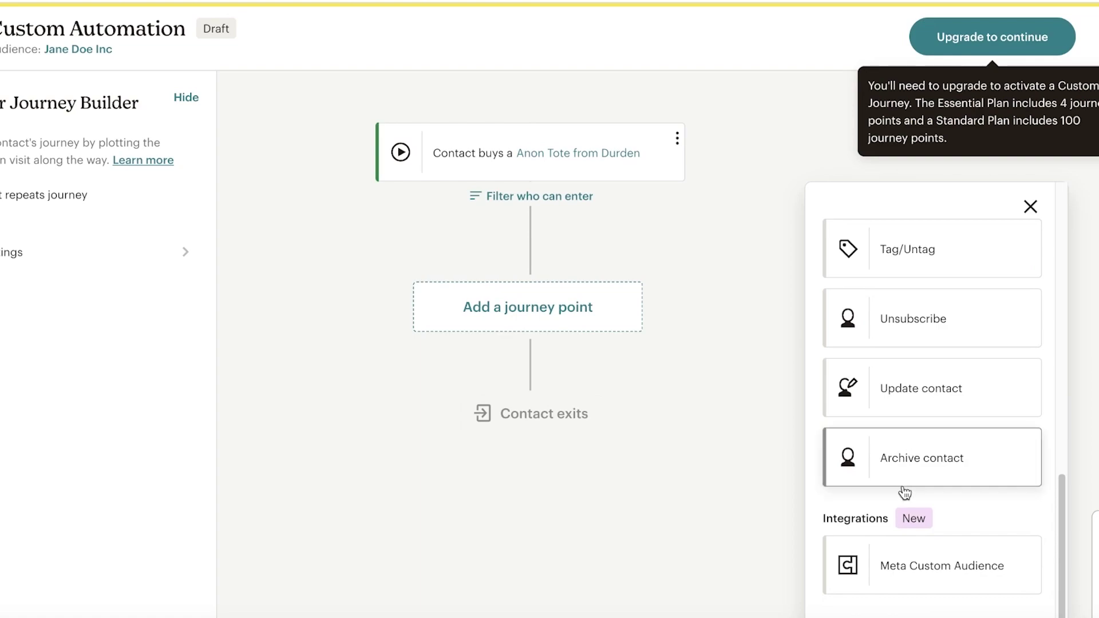
pyautogui.scroll(2, 907, 464)
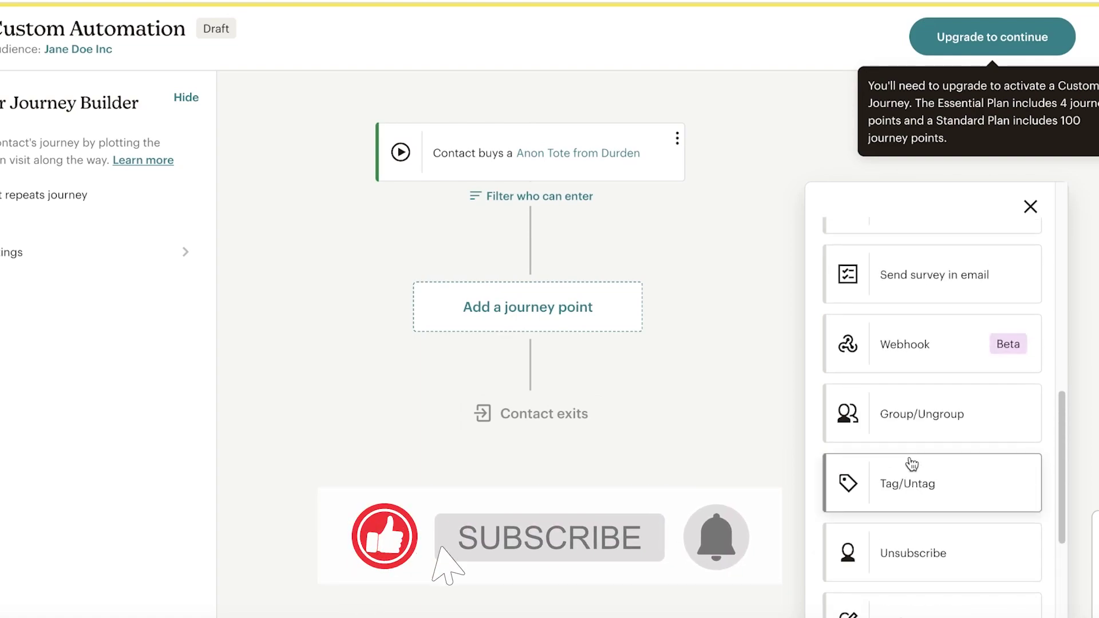
pyautogui.scroll(1, 902, 456)
pyautogui.scroll(3, 903, 507)
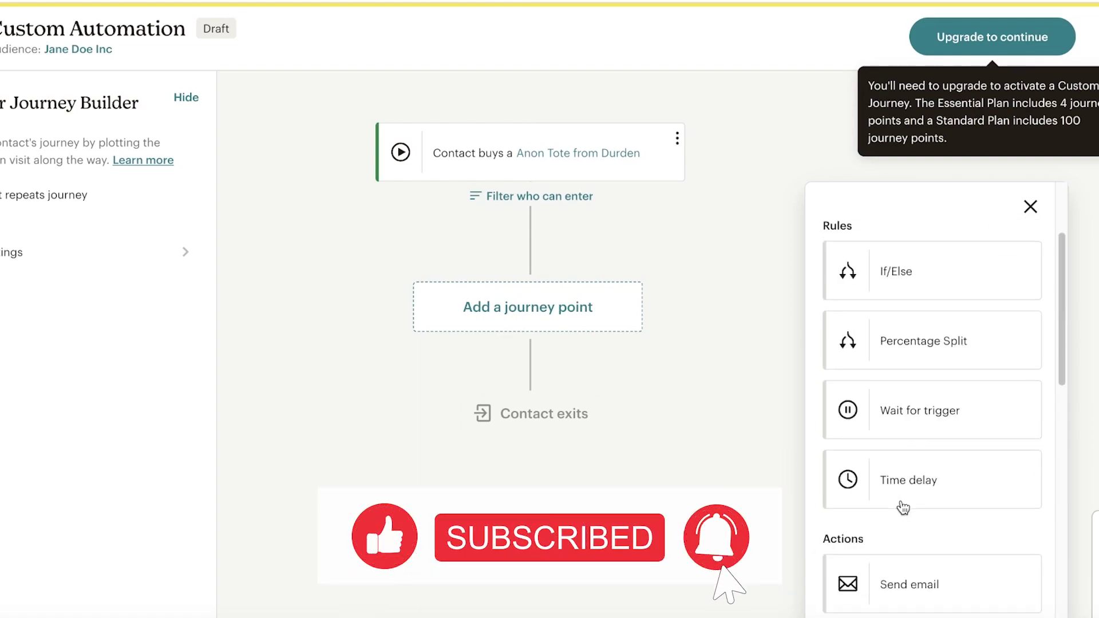
pyautogui.scroll(-5, 913, 427)
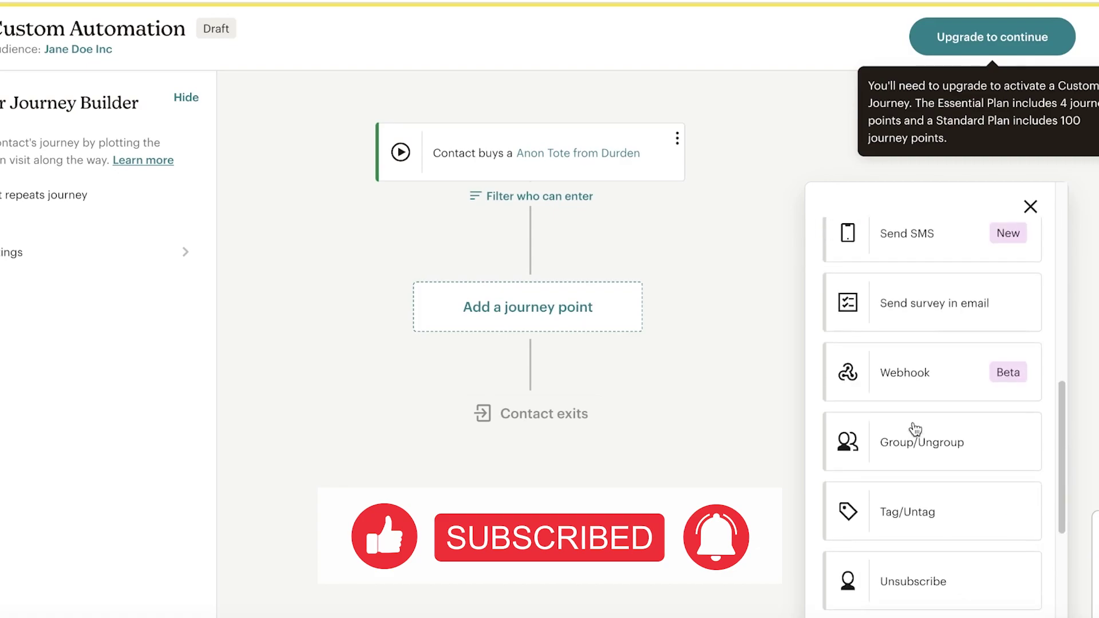
# Add a Tag/Untag step and create the new tag 'Sustainability Prone Customers'
pyautogui.click(920, 515)
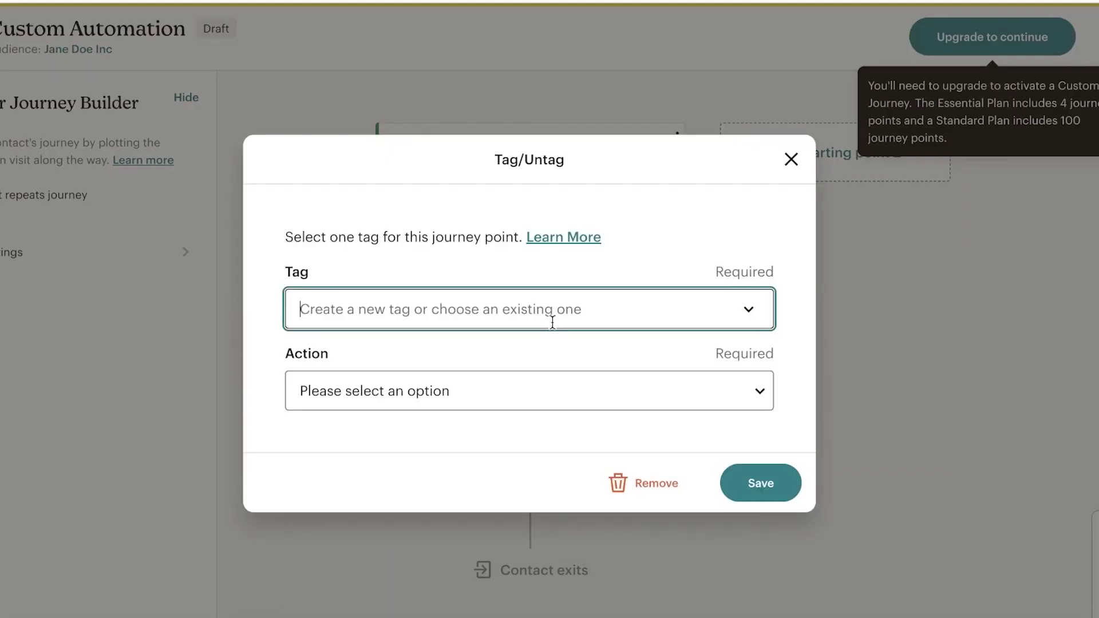
pyautogui.click(552, 322)
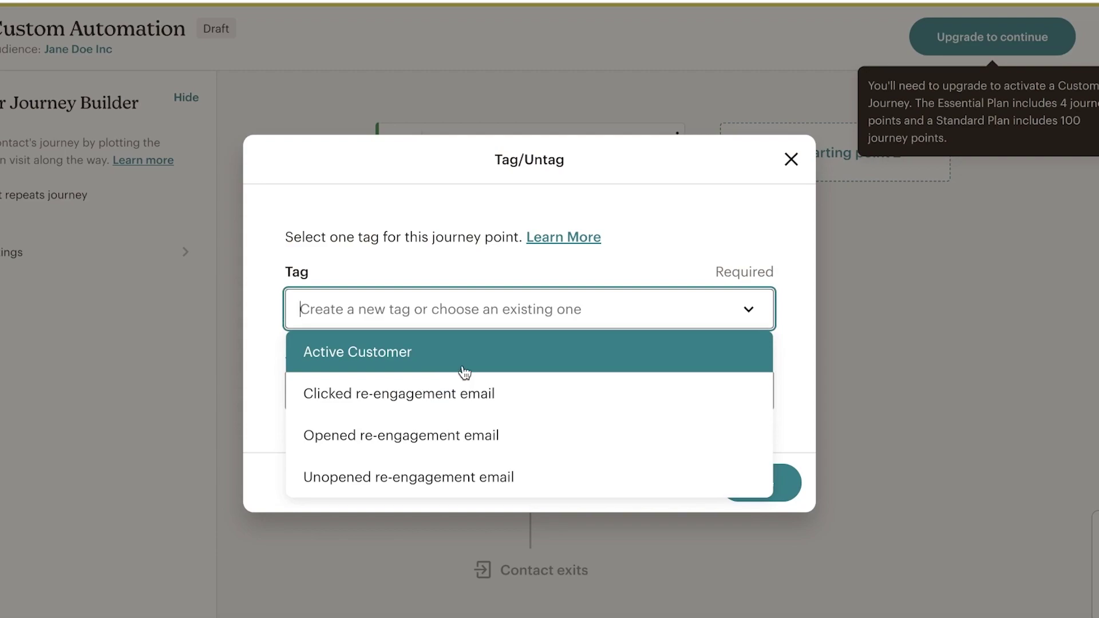
pyautogui.write('A')
pyautogui.press('BackSpace')
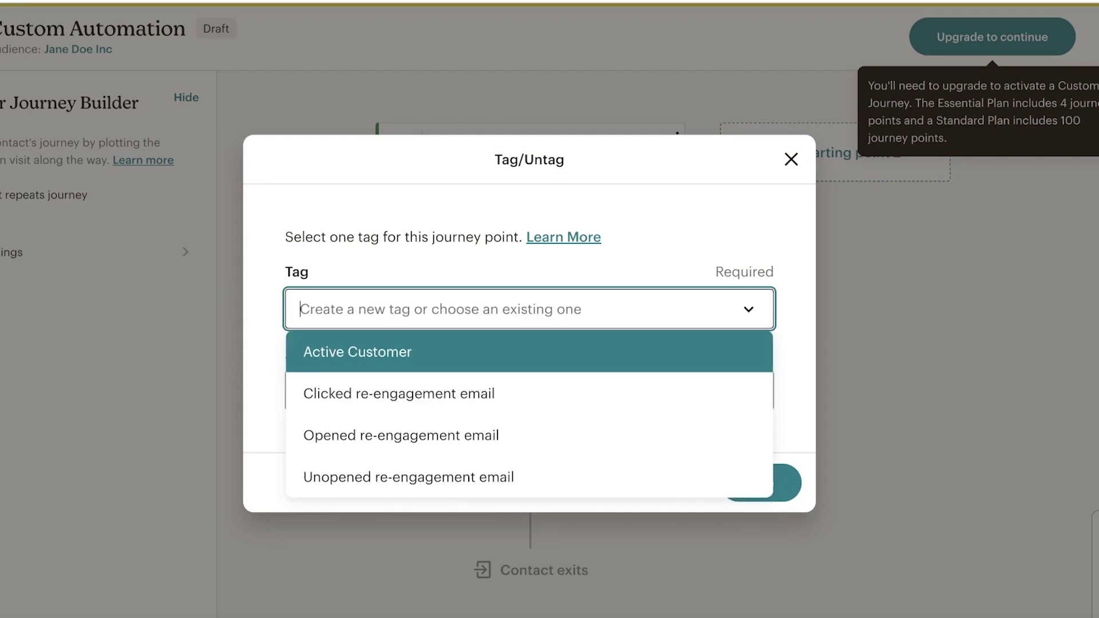
pyautogui.write('Sustainabl')
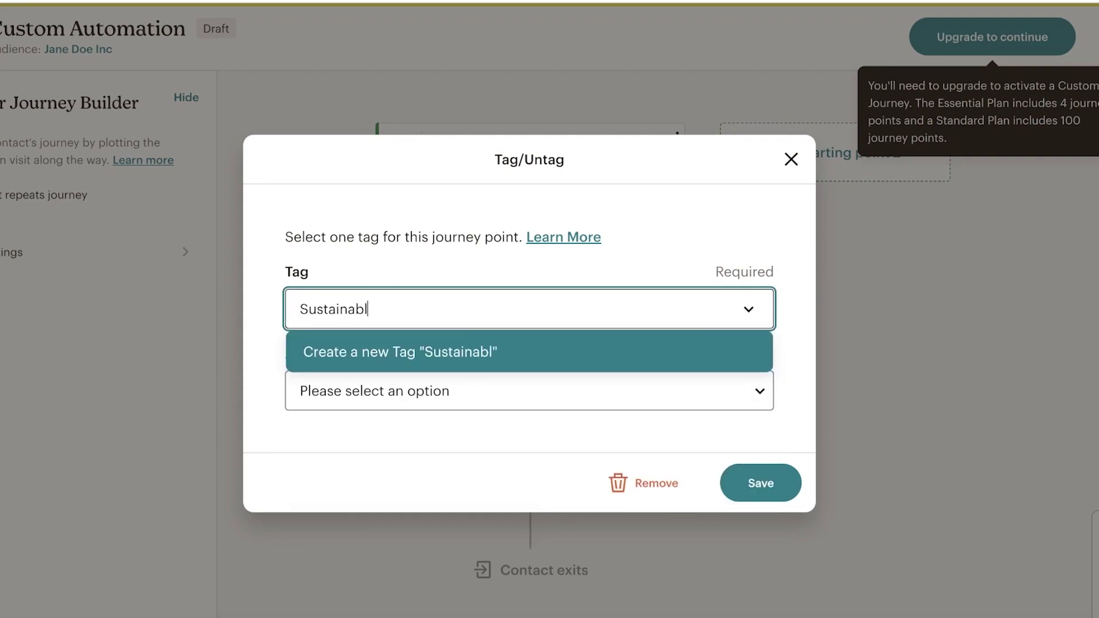
pyautogui.write(' Prov')
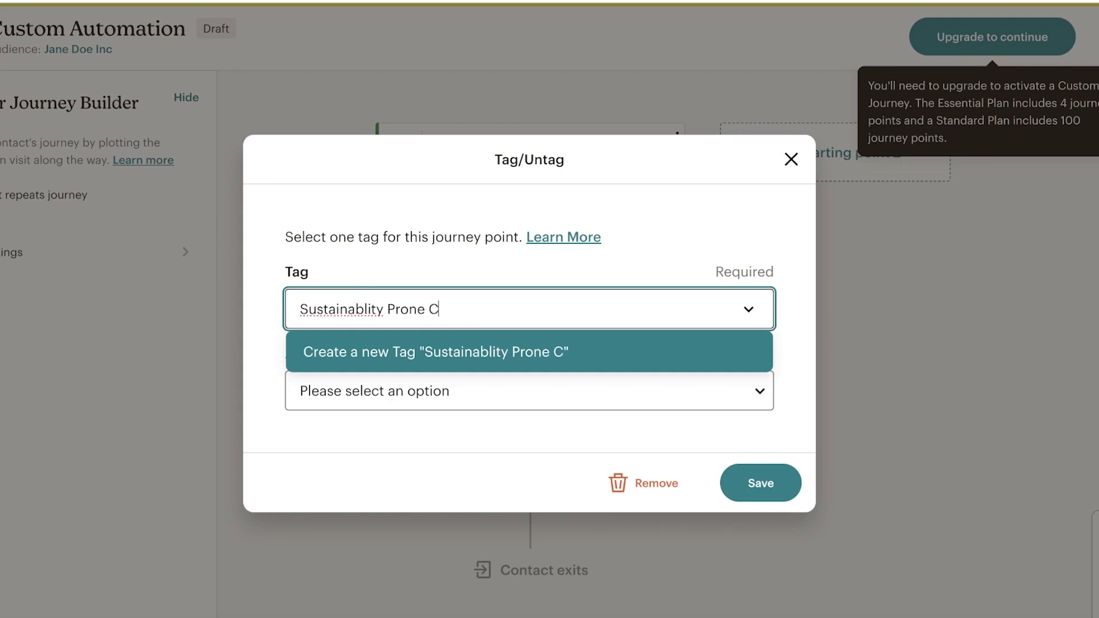
pyautogui.write('omers')
pyautogui.press('Return')
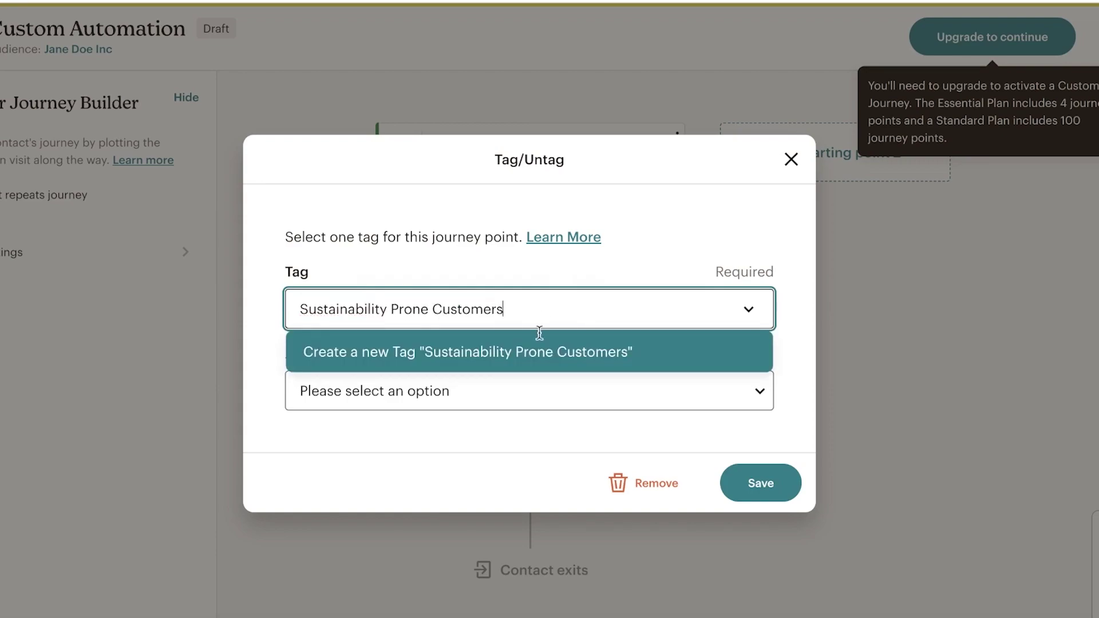
pyautogui.click(535, 346)
# Set the tag action to Add and save the step into the journey
pyautogui.click(496, 402)
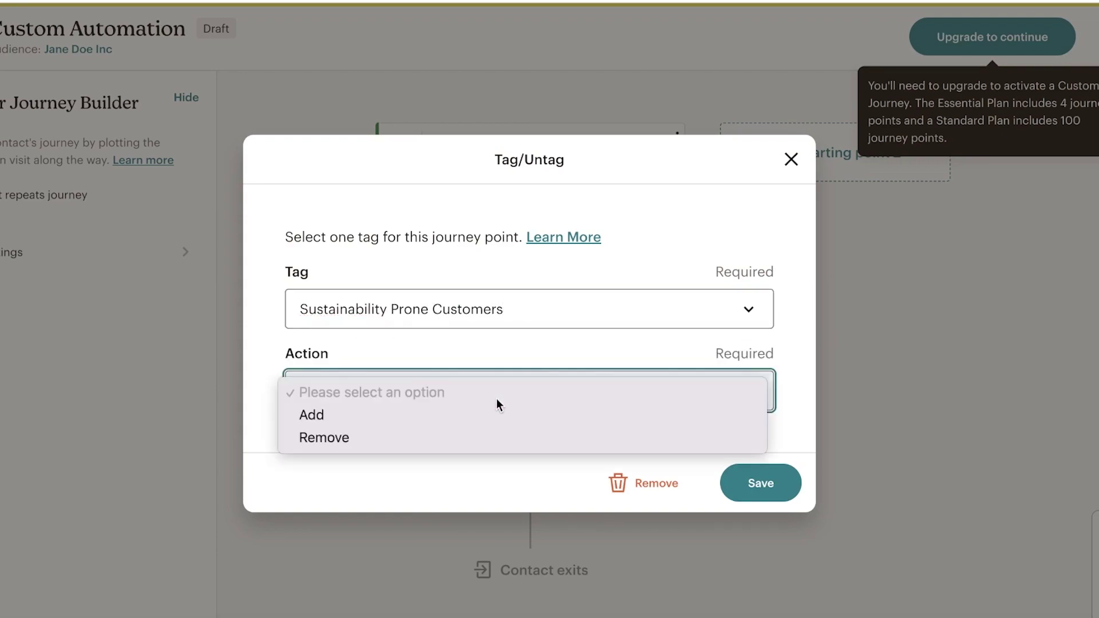
pyautogui.click(465, 421)
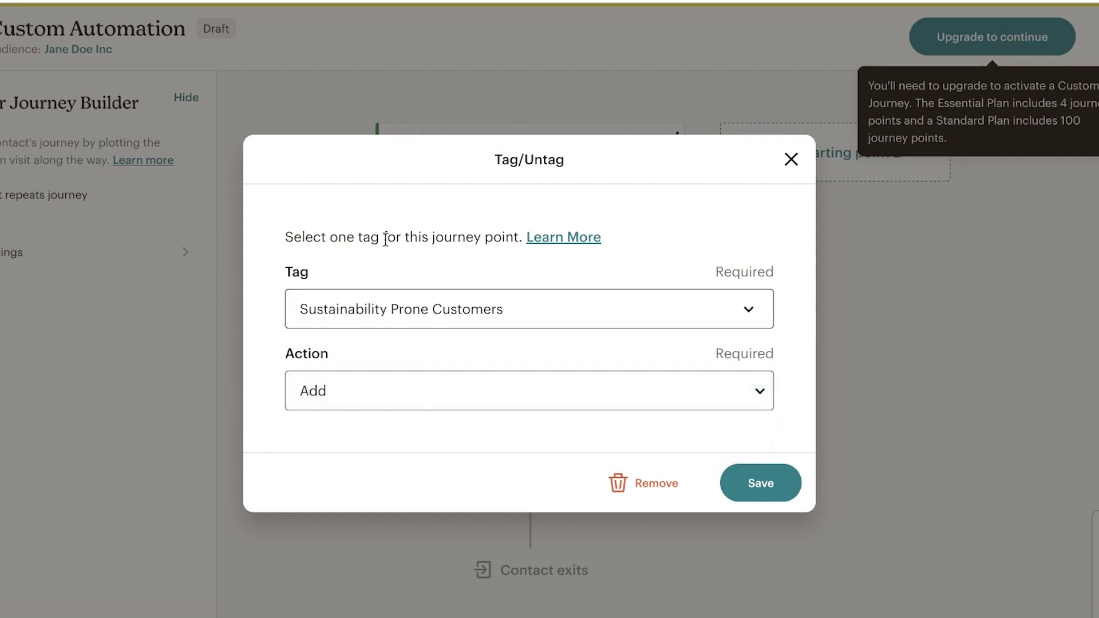
pyautogui.click(763, 483)
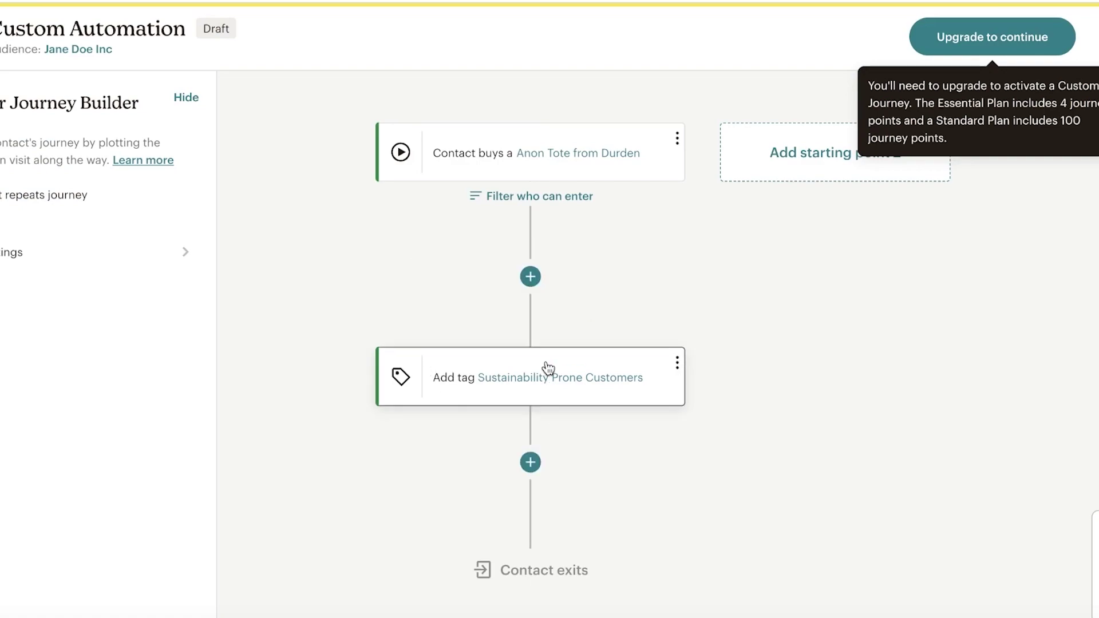
# Add a Time delay journey point measured in Days and clear the old amount for 2
pyautogui.click(524, 464)
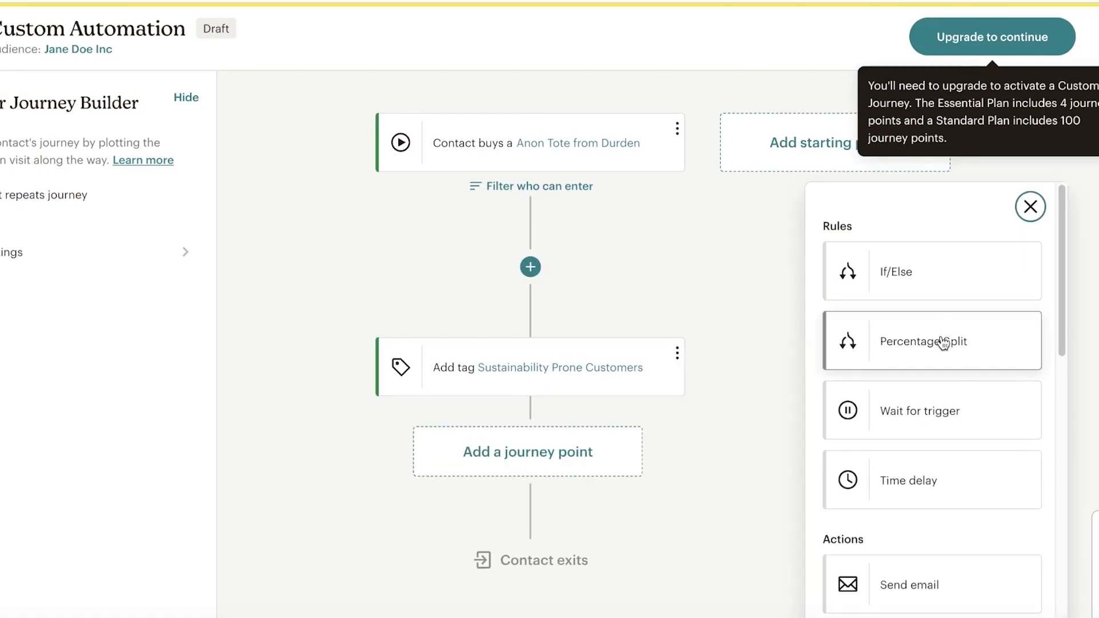
pyautogui.click(896, 487)
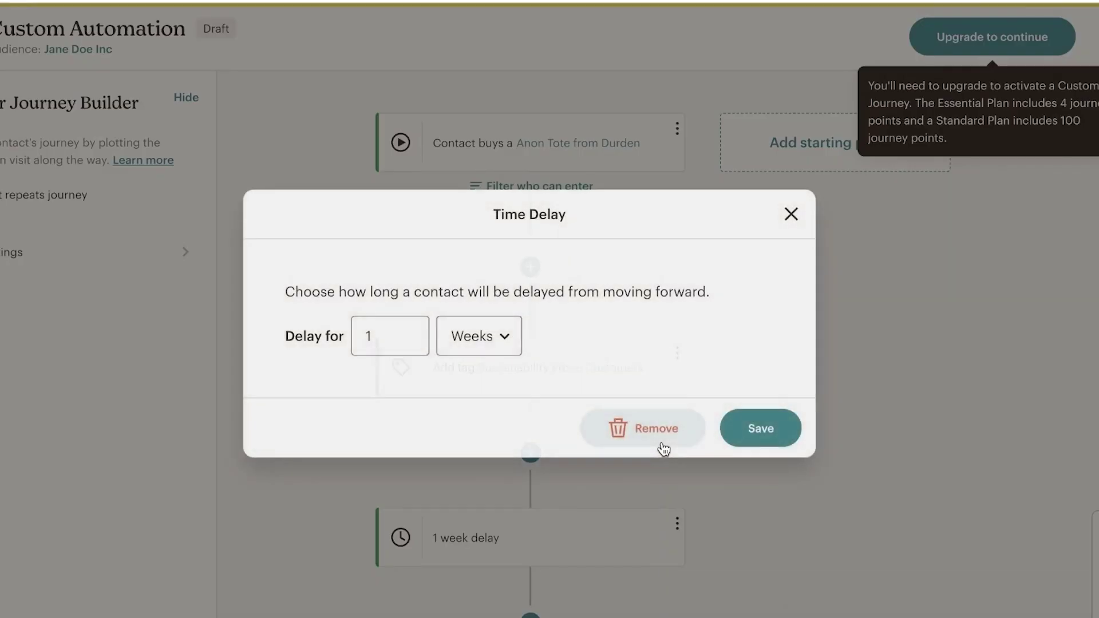
pyautogui.click(382, 332)
pyautogui.click(478, 336)
pyautogui.click(464, 314)
pyautogui.click(404, 345)
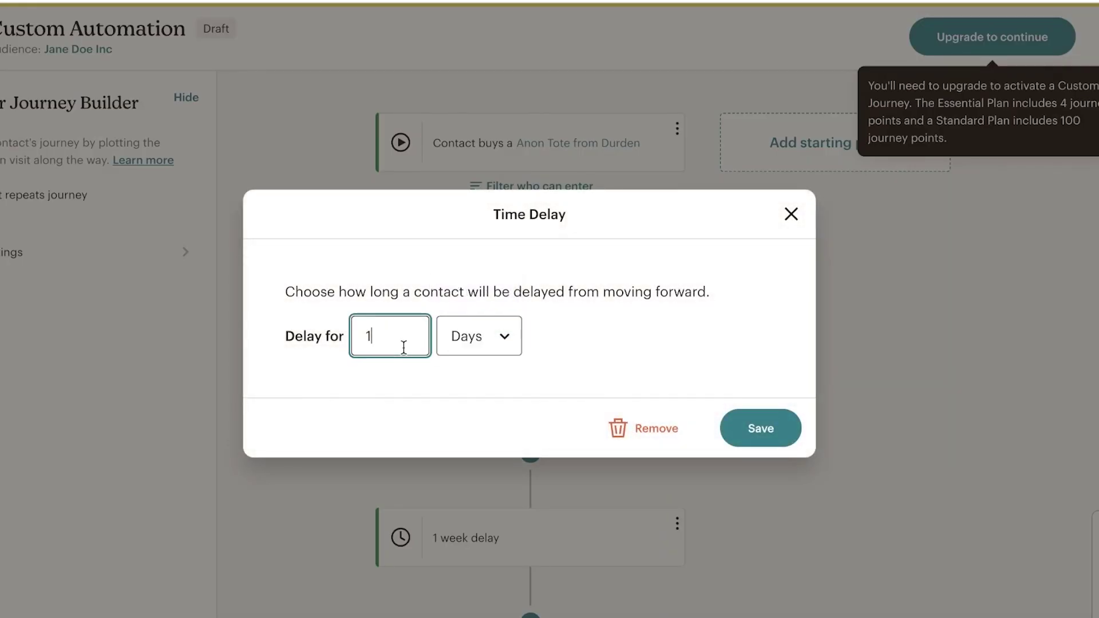
pyautogui.press('BackSpace')
pyautogui.write('2')
pyautogui.click(744, 428)
pyautogui.scroll(-4, 865, 383)
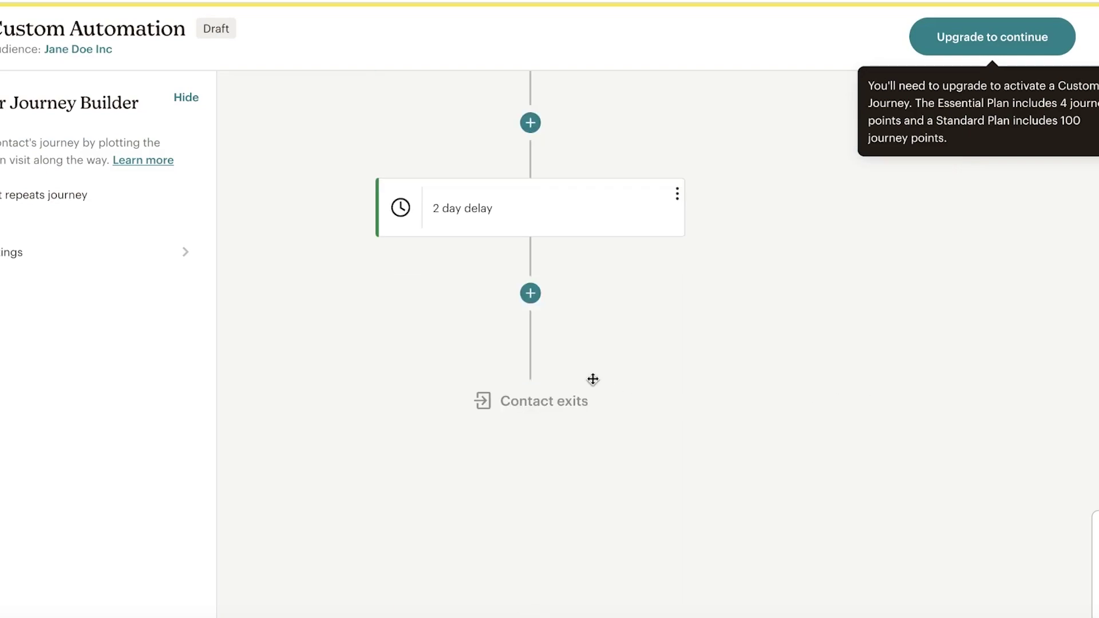
pyautogui.scroll(2, 668, 257)
pyautogui.scroll(4, 662, 249)
pyautogui.scroll(-5, 657, 246)
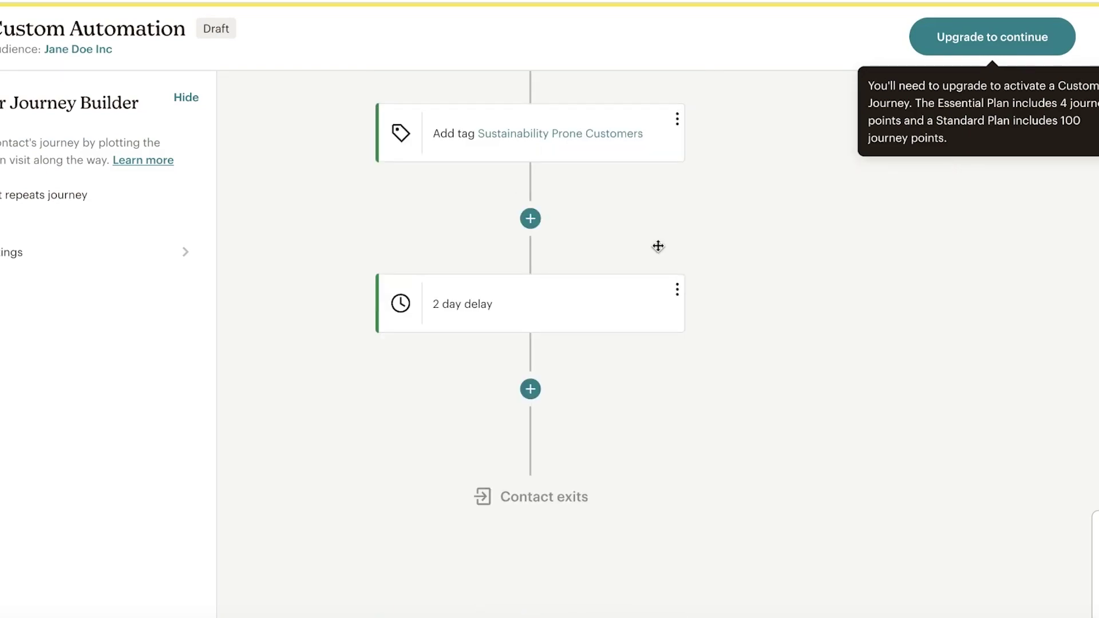
# Add a Send email step after the 2 day delay
pyautogui.click(537, 387)
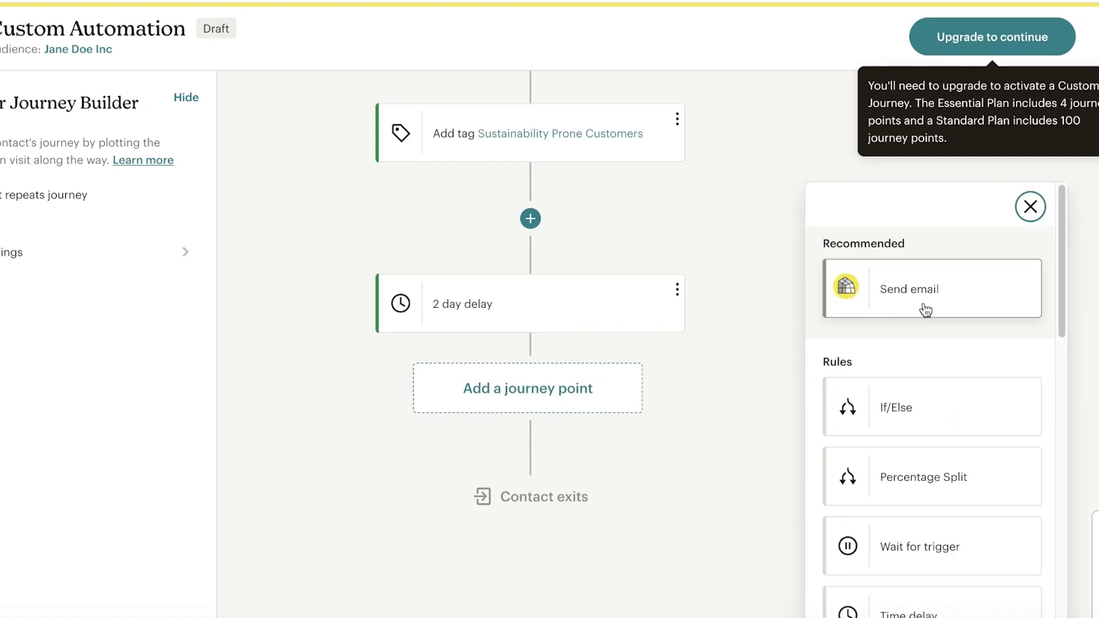
pyautogui.scroll(-1, 922, 306)
pyautogui.scroll(-4, 927, 297)
pyautogui.click(930, 314)
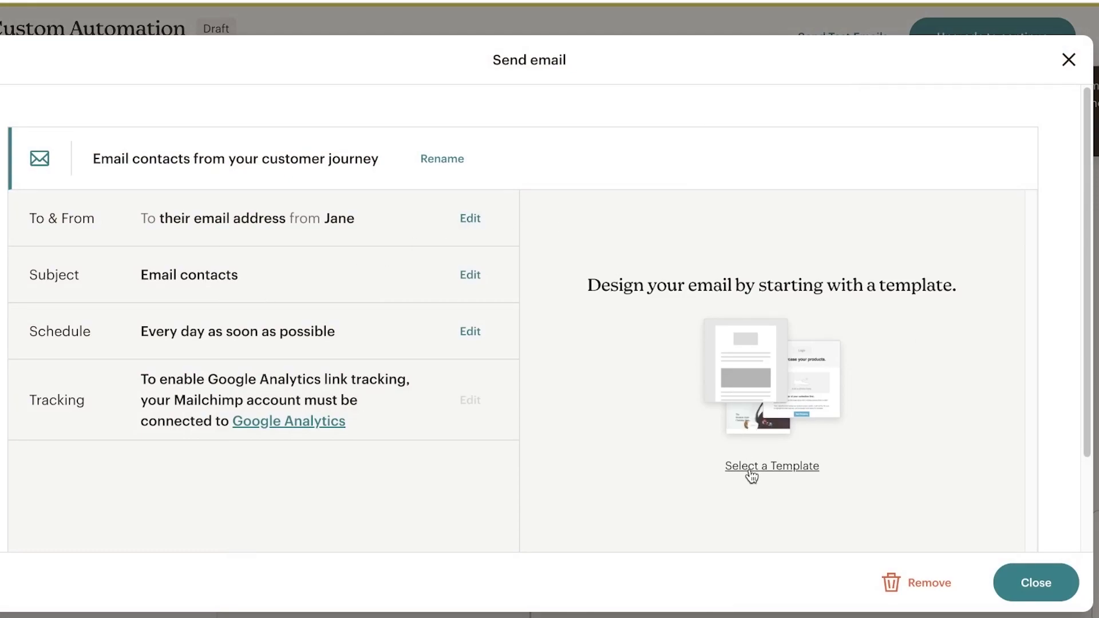
pyautogui.click(1013, 575)
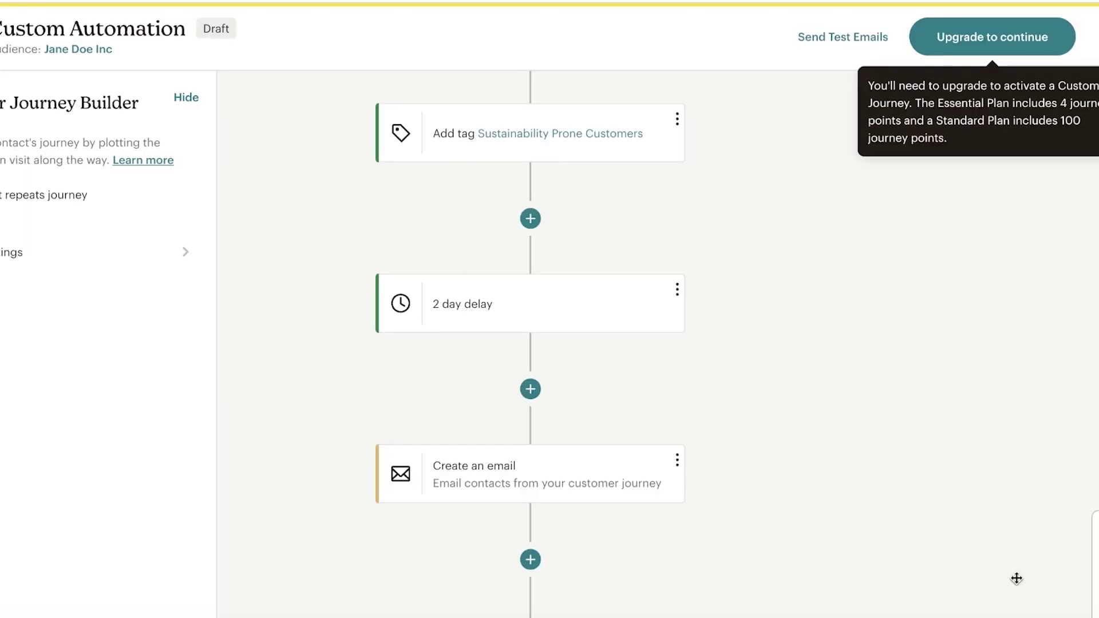
pyautogui.click(508, 472)
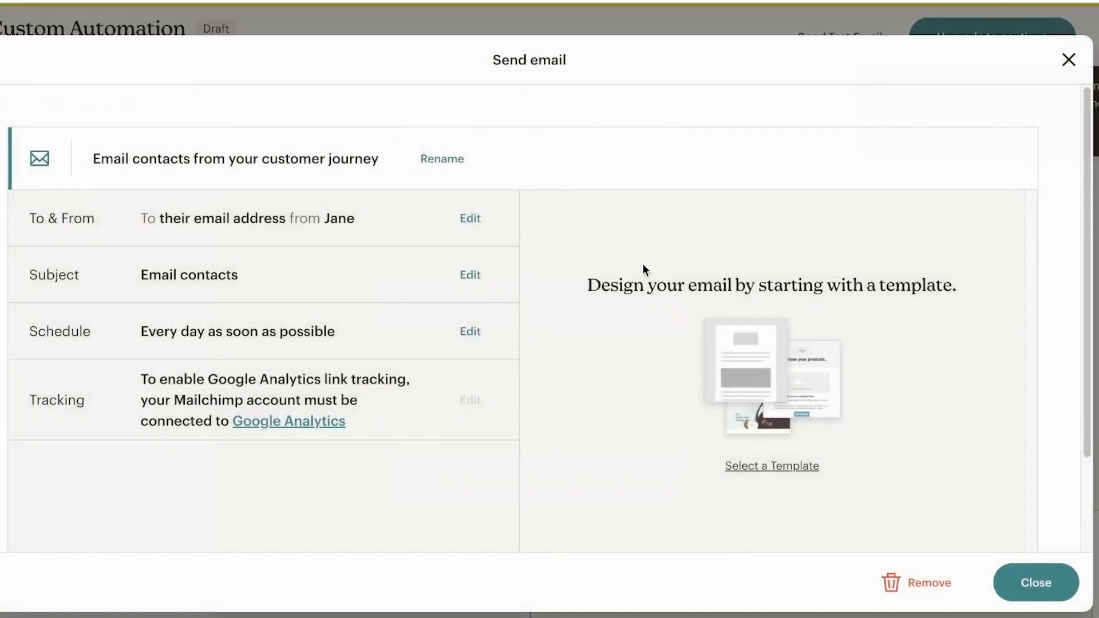
# Dismiss an extra journey point and reopen the email step settings to select a template
pyautogui.click(1067, 59)
pyautogui.scroll(-2, 601, 455)
pyautogui.click(525, 441)
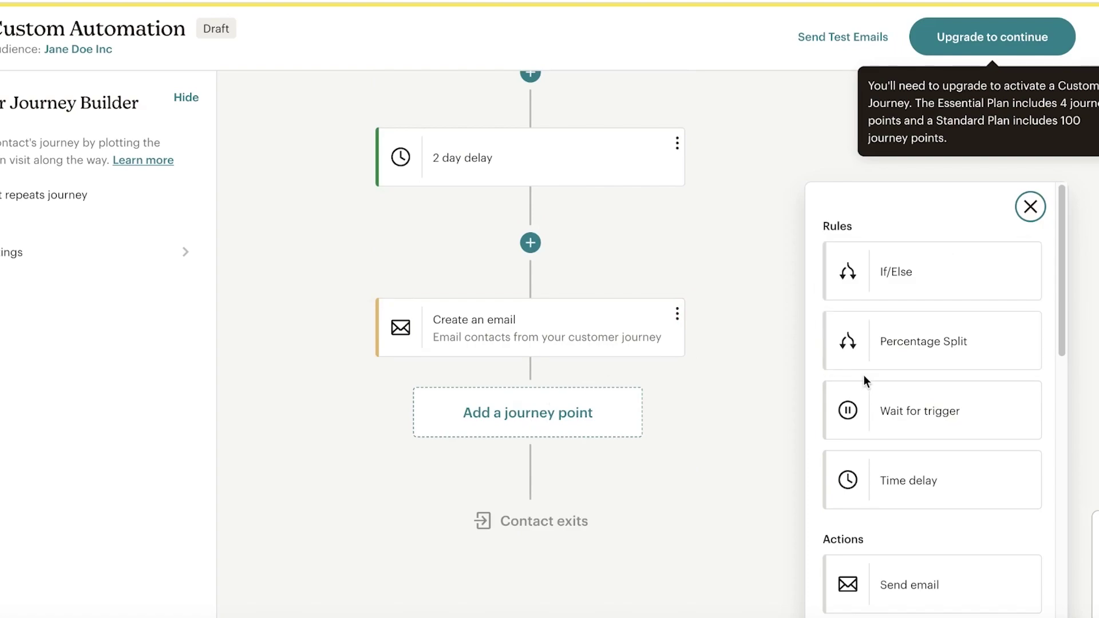
pyautogui.scroll(-5, 860, 381)
pyautogui.click(1025, 215)
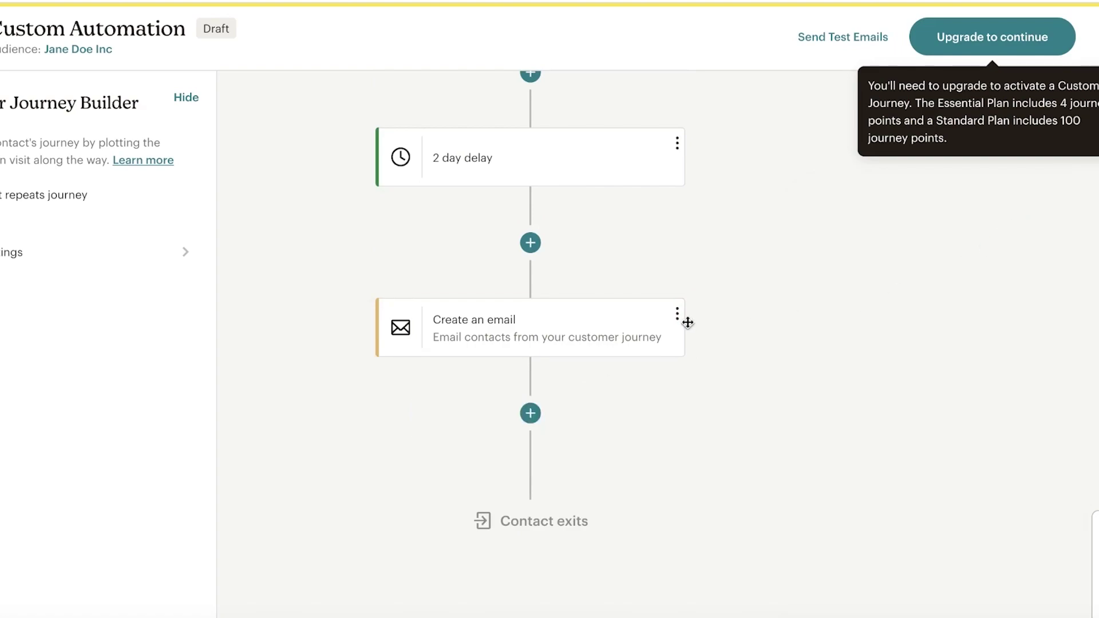
pyautogui.click(603, 338)
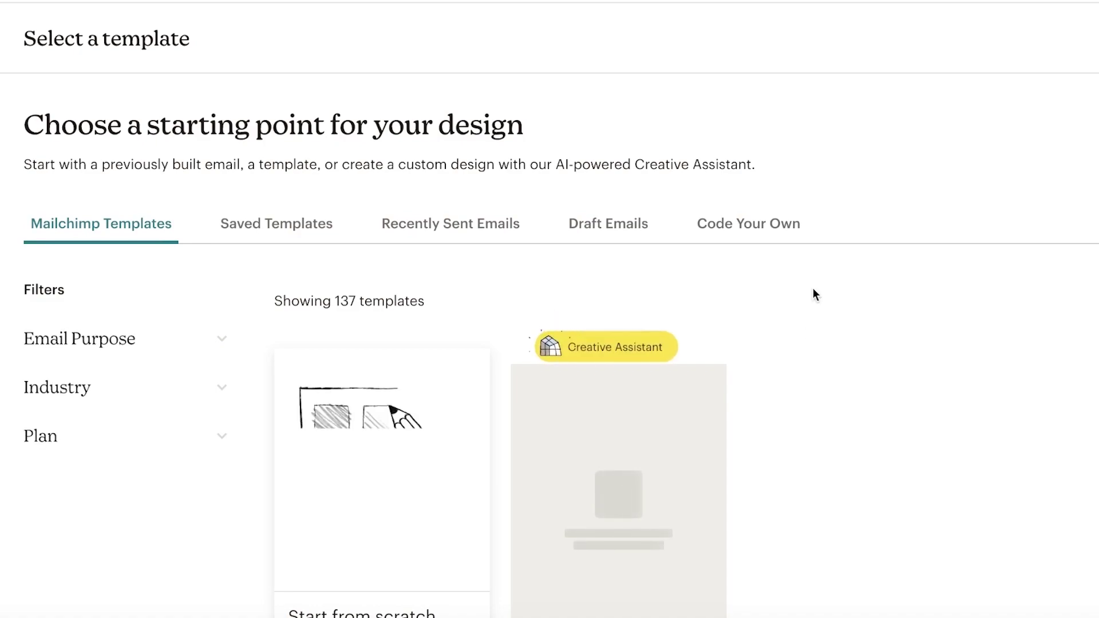
pyautogui.scroll(-1, 814, 294)
pyautogui.scroll(-1, 378, 403)
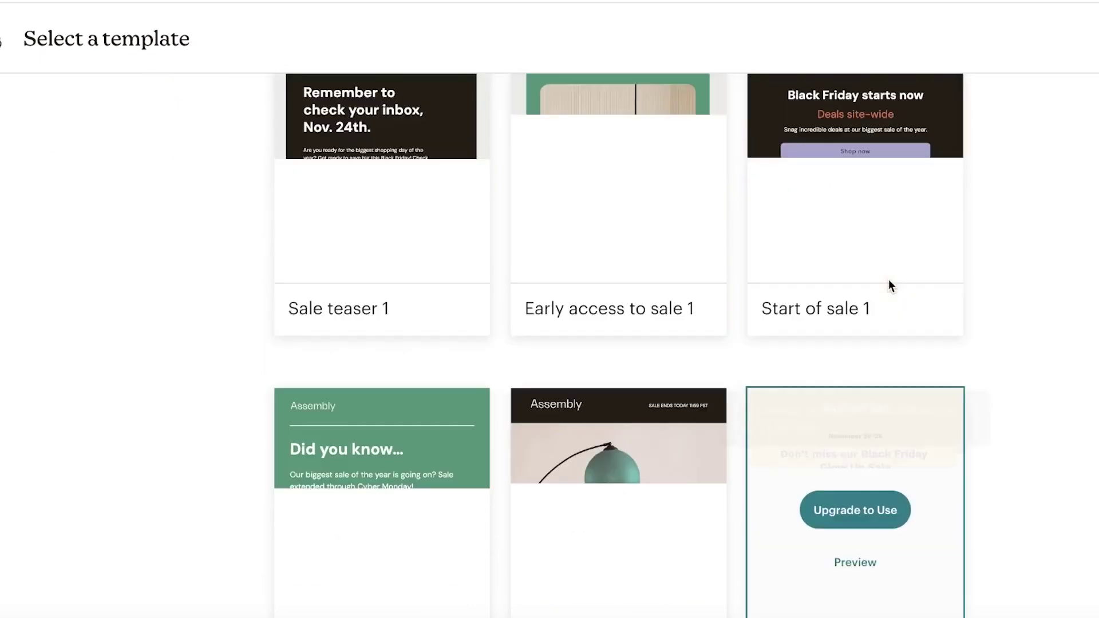
pyautogui.scroll(5, 580, 306)
pyautogui.scroll(2, 337, 316)
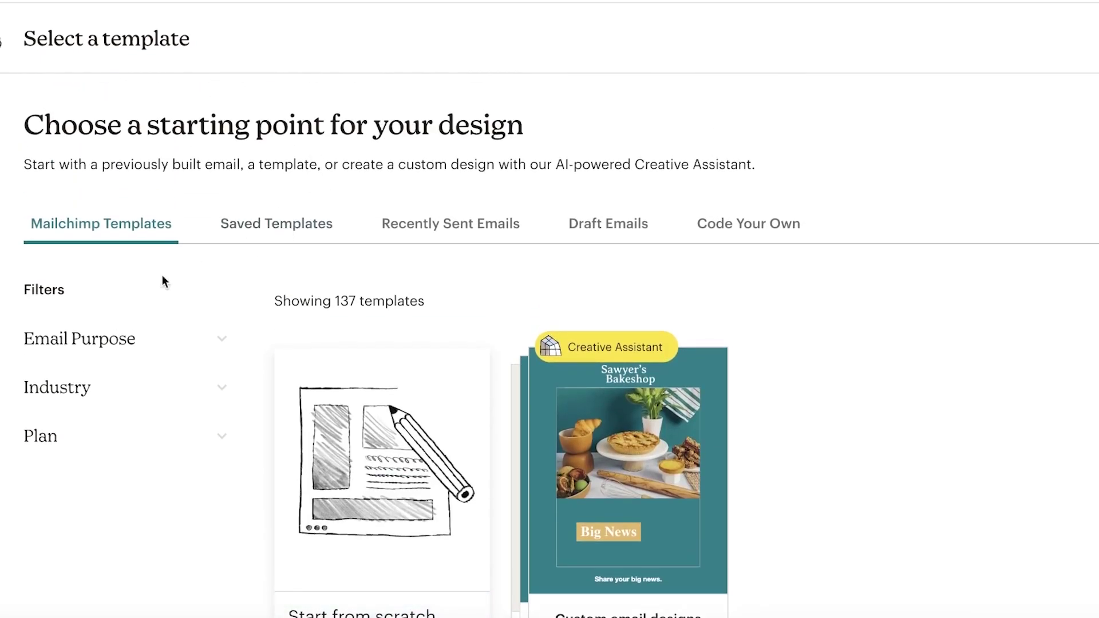
# Browse saved, recent and draft templates, then apply Mailchimp's Minimal template to the email
pyautogui.click(220, 225)
pyautogui.scroll(-1, 436, 230)
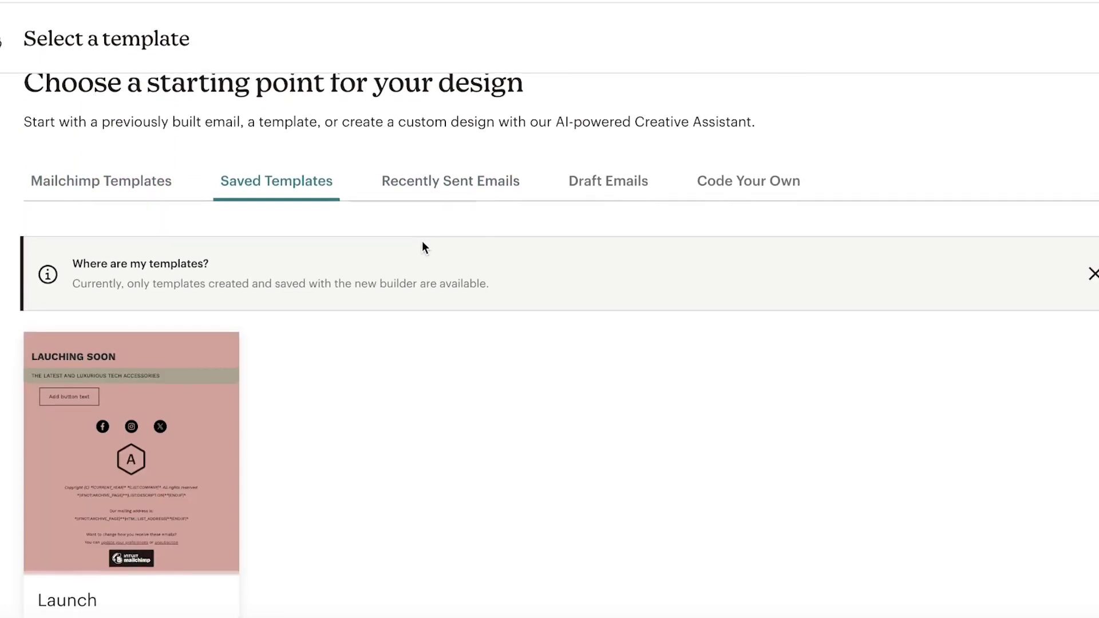
pyautogui.scroll(-1, 421, 247)
pyautogui.click(461, 133)
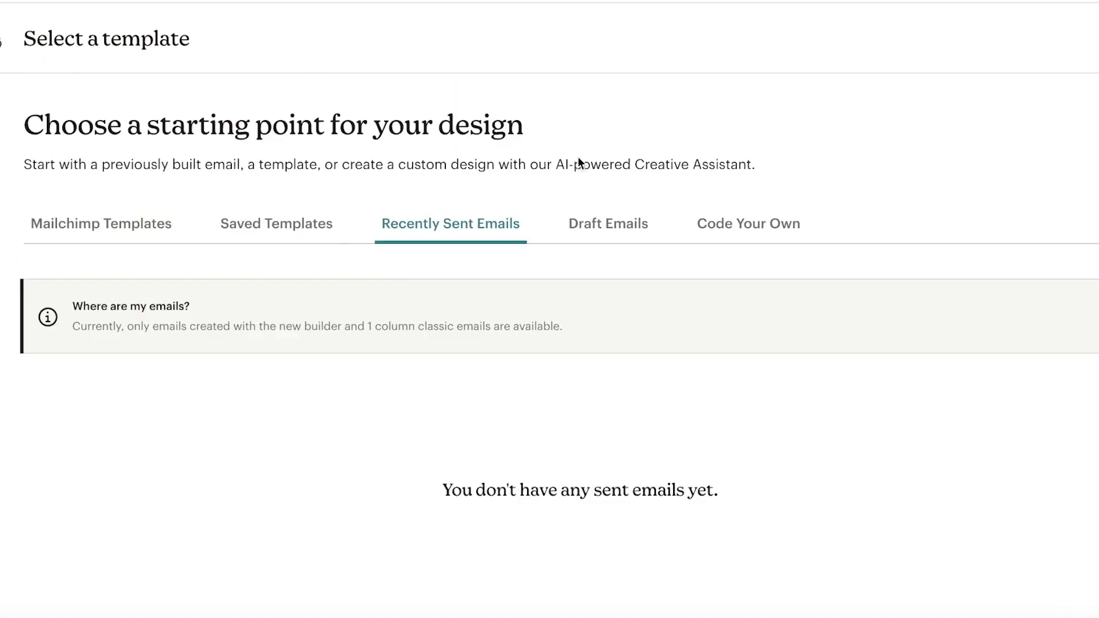
pyautogui.click(601, 221)
pyautogui.click(269, 219)
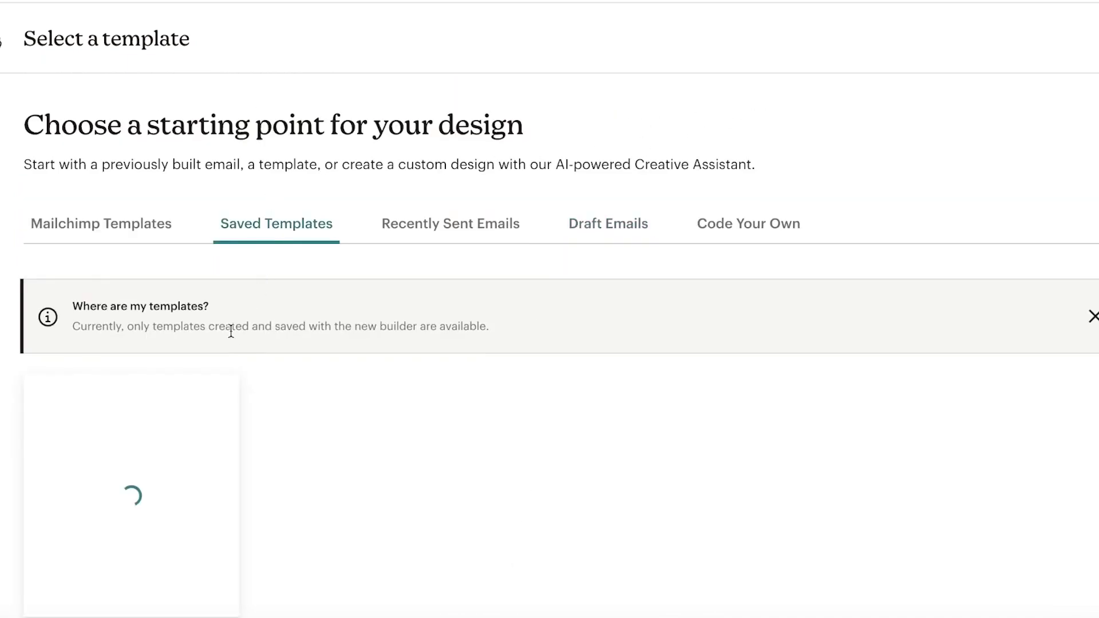
pyautogui.scroll(-2, 229, 338)
pyautogui.click(101, 135)
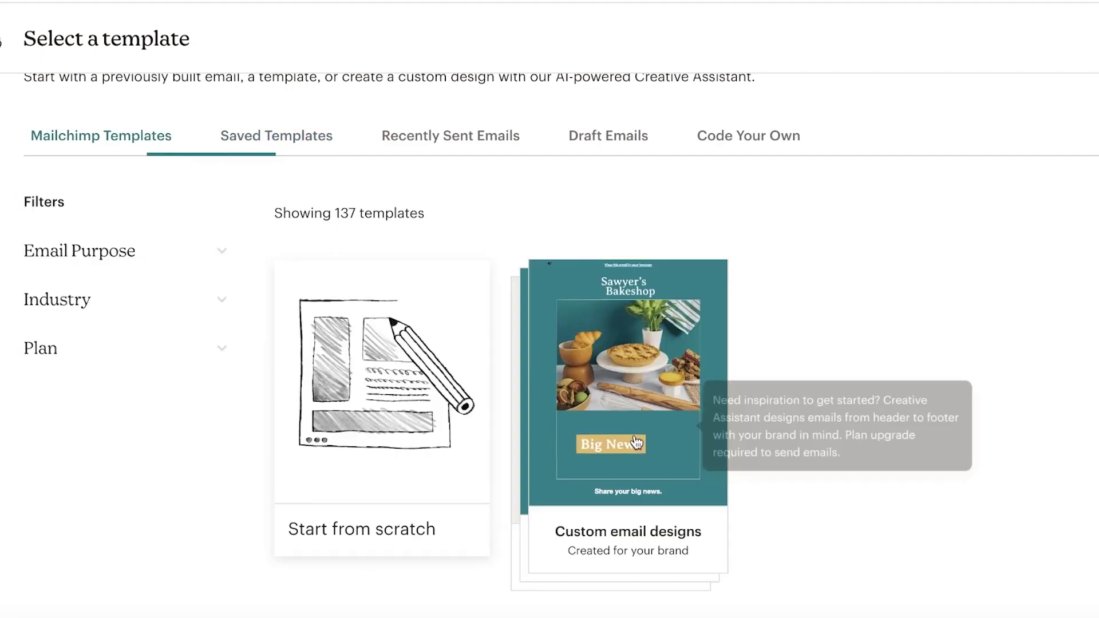
pyautogui.scroll(-10, 737, 226)
pyautogui.scroll(-2, 269, 255)
pyautogui.scroll(-5, 284, 263)
pyautogui.scroll(10, 284, 268)
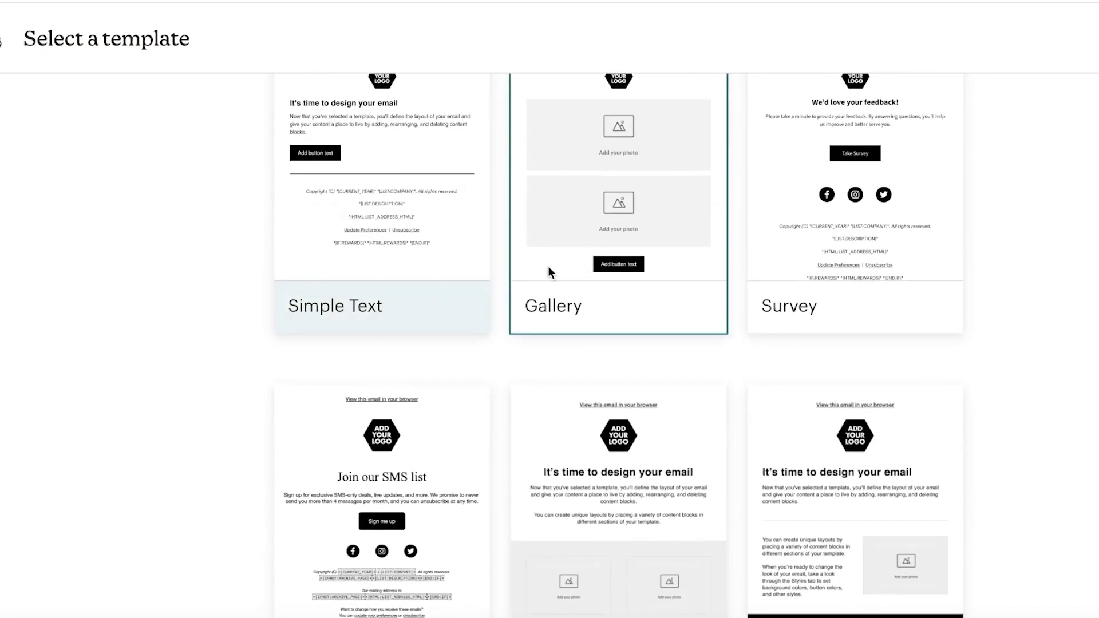
pyautogui.scroll(1, 572, 275)
pyautogui.scroll(5, 607, 233)
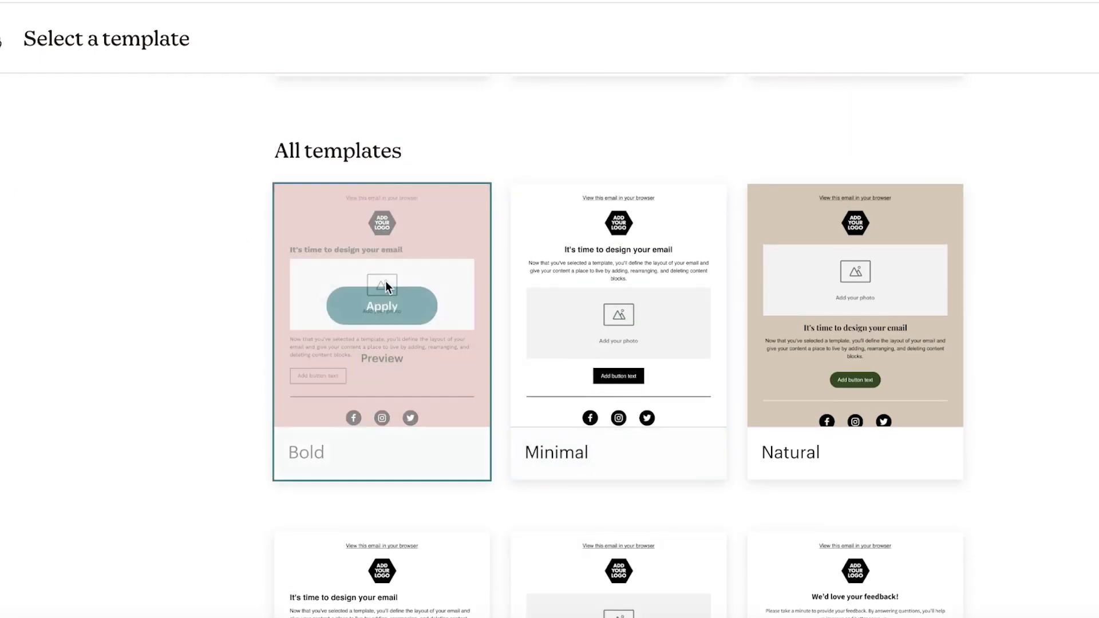
pyautogui.scroll(-5, 1073, 285)
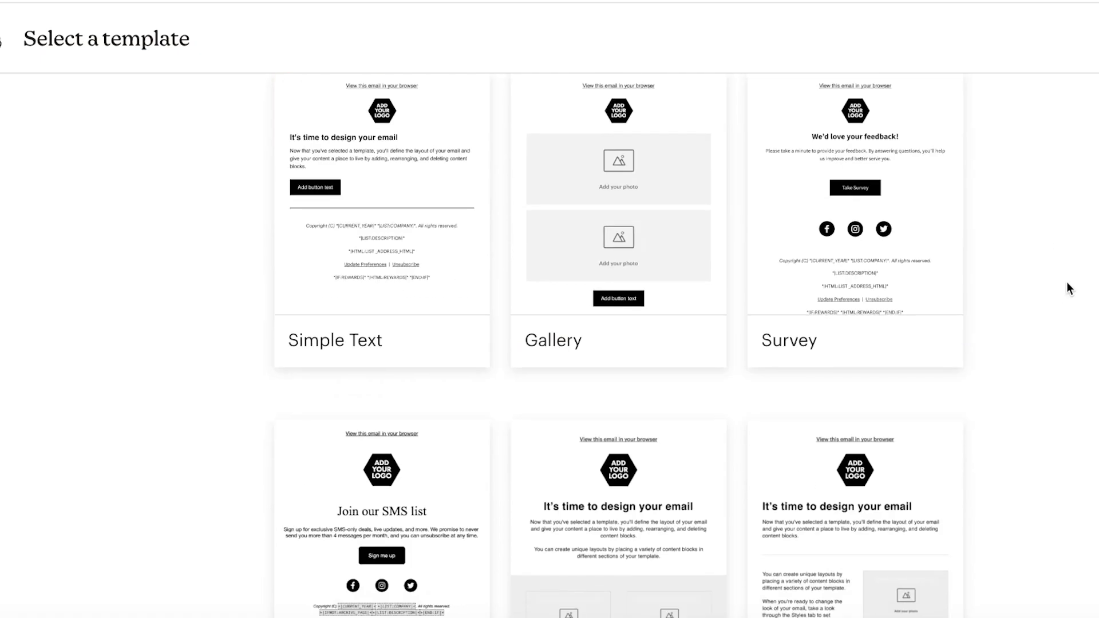
pyautogui.scroll(-9, 1074, 276)
pyautogui.scroll(6, 1074, 276)
pyautogui.scroll(12, 1074, 276)
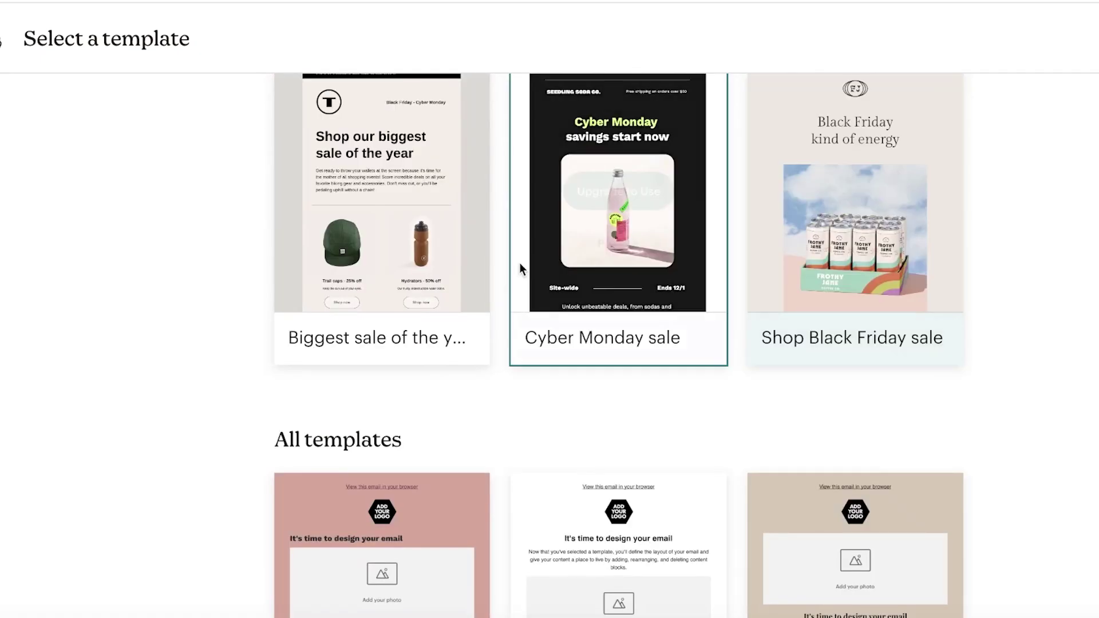
pyautogui.scroll(-6, 517, 262)
pyautogui.scroll(-4, 642, 214)
pyautogui.scroll(2, 643, 215)
pyautogui.scroll(3, 643, 214)
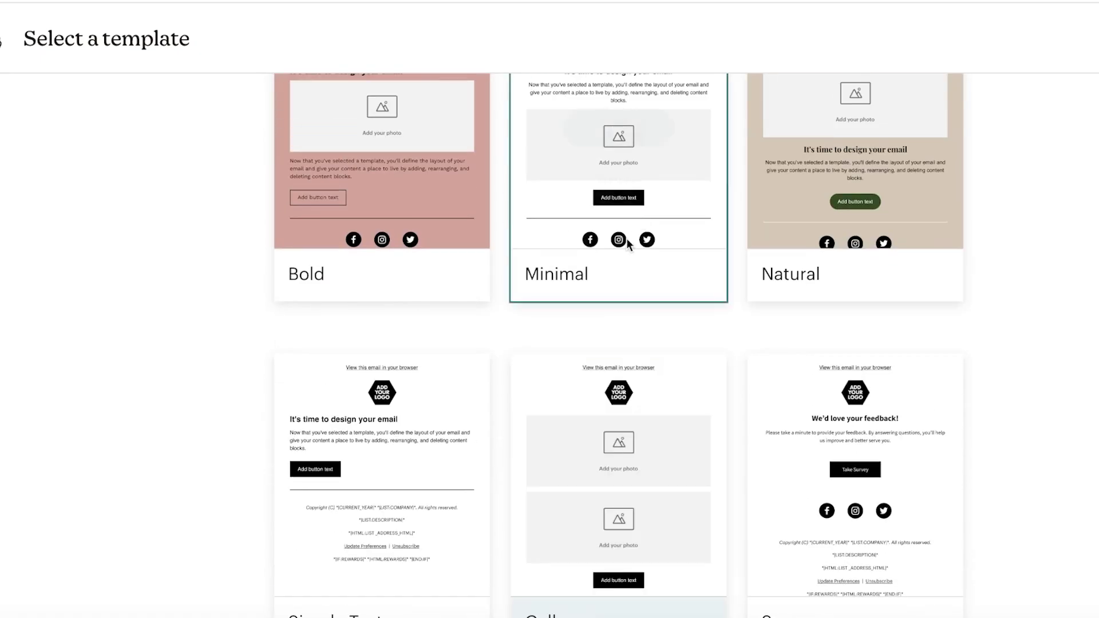
pyautogui.scroll(3, 589, 424)
pyautogui.click(648, 323)
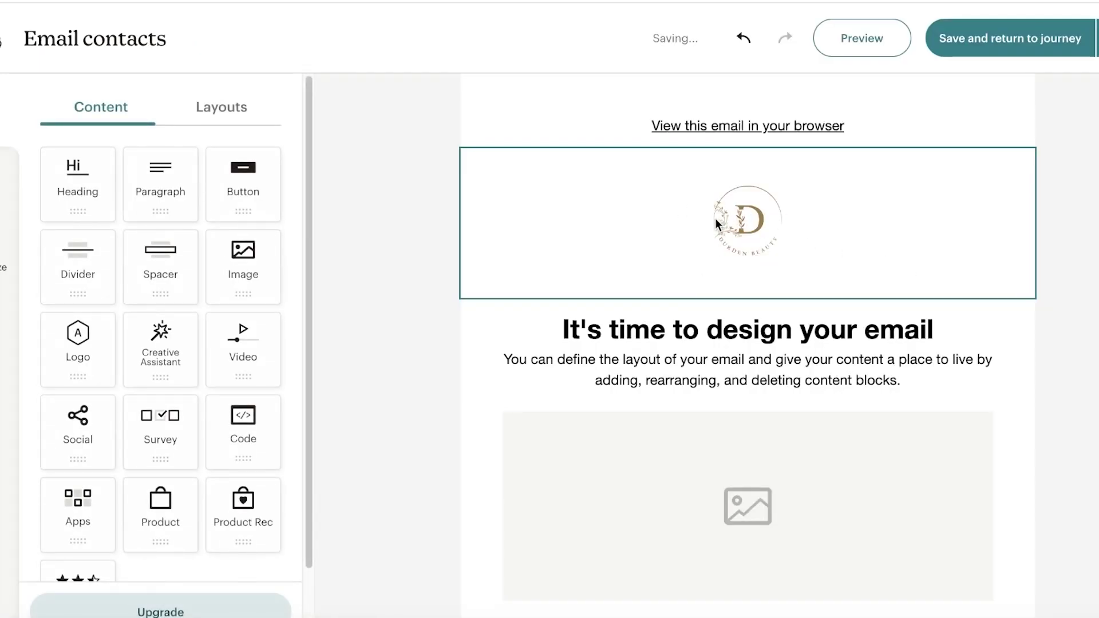
# Replace the heading with 'Sustainability is in style' and an Anon Tote / Bear Bottle line ending 'cutest print!'
pyautogui.tripleClick(712, 337)
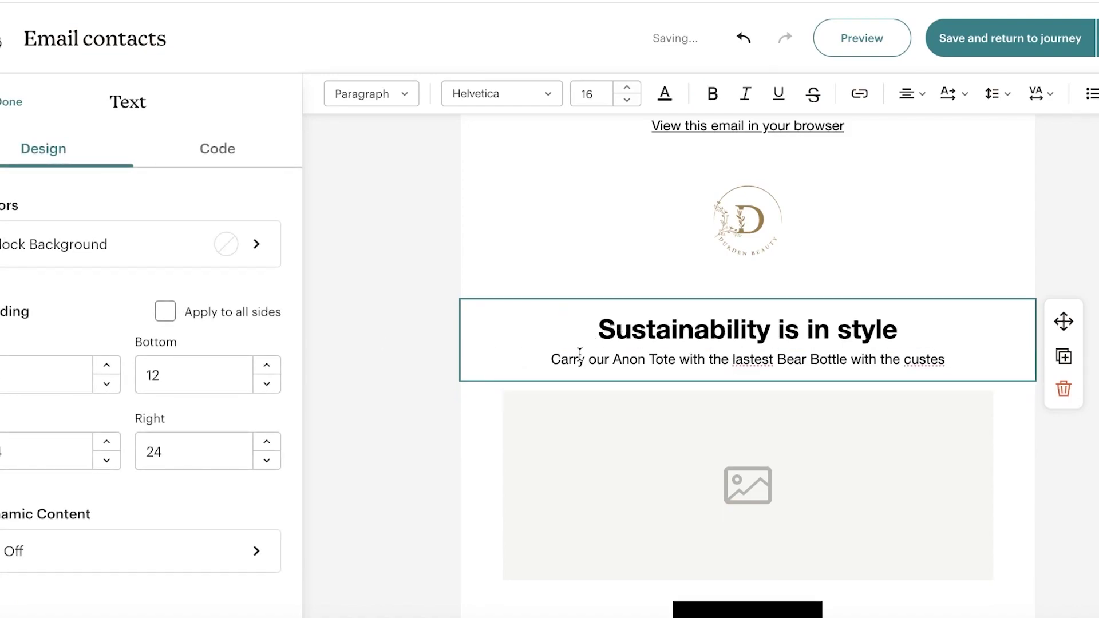
pyautogui.moveTo(579, 356); pyautogui.dragTo(839, 356)
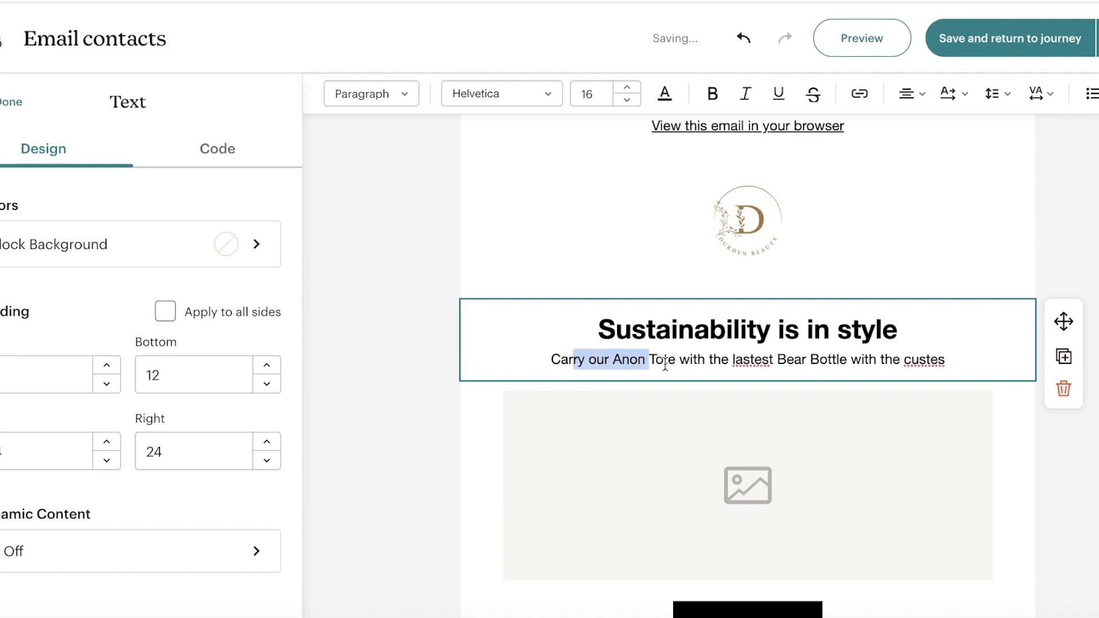
pyautogui.click(842, 359)
pyautogui.doubleClick(934, 362)
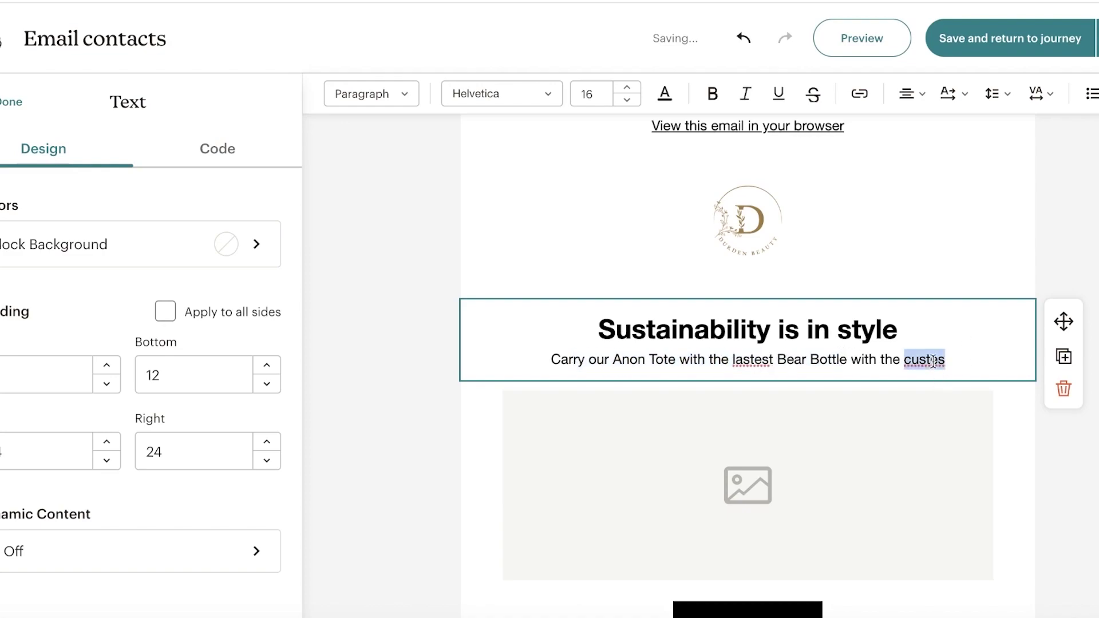
pyautogui.write('cus')
pyautogui.press('BackSpace')
pyautogui.write('test print!')
# Fill the image block with a purple water bottle GIF found by searching Giphy for 'water bottle'
pyautogui.click(869, 497)
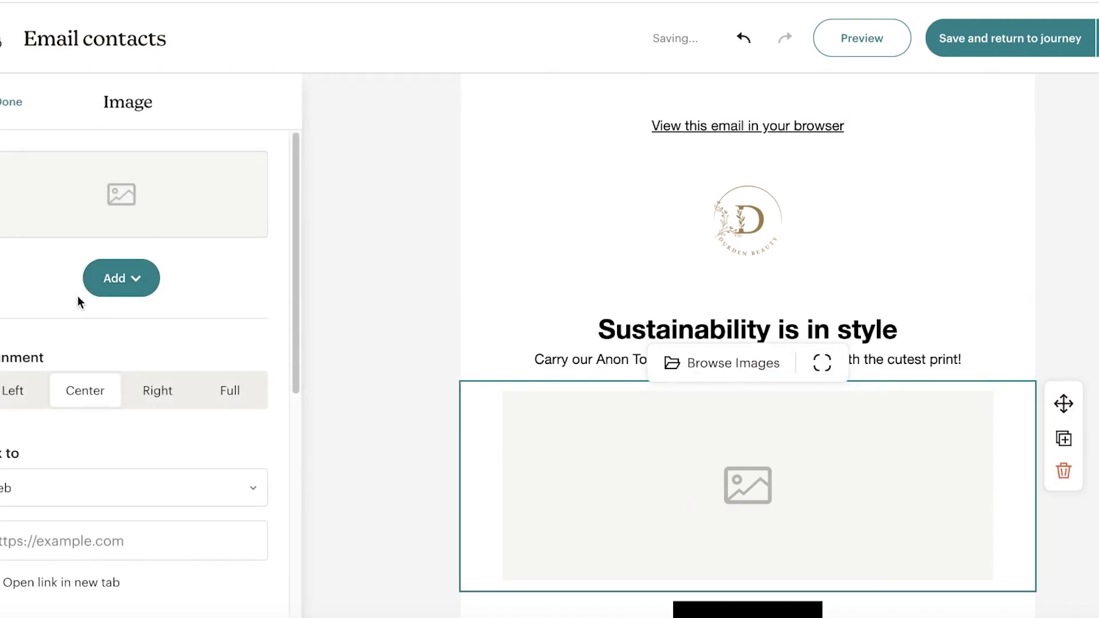
pyautogui.scroll(-5, 77, 296)
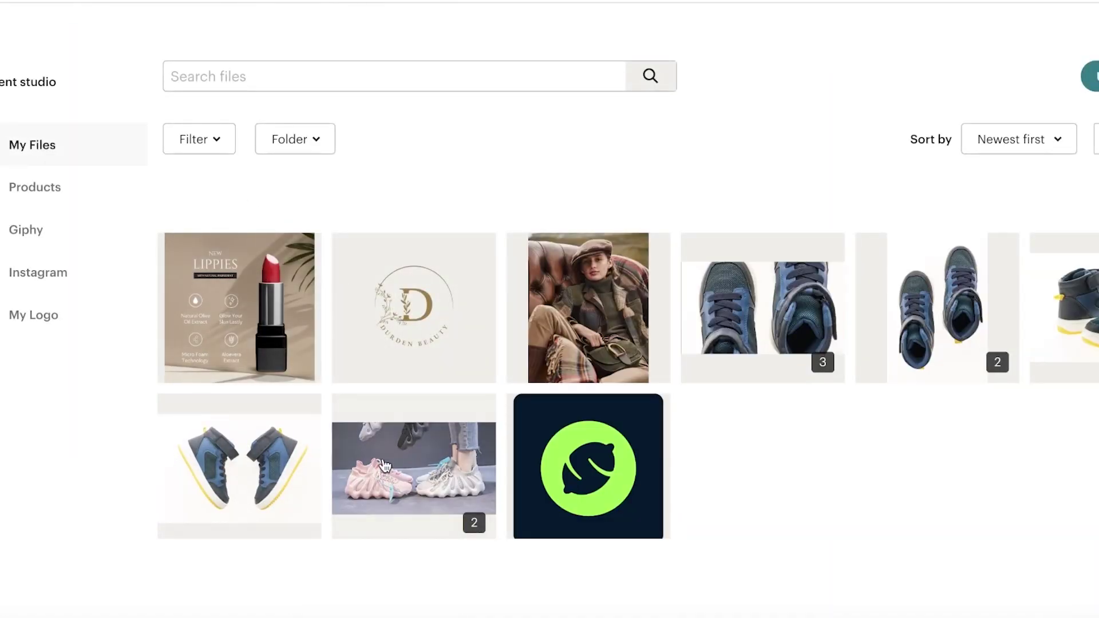
pyautogui.click(39, 151)
pyautogui.click(23, 238)
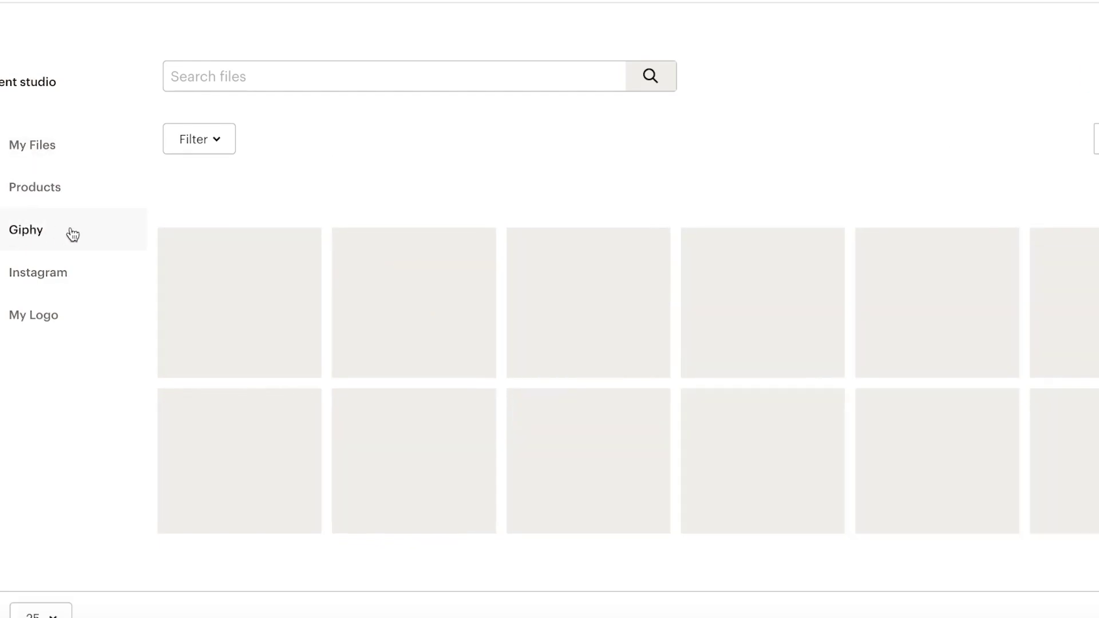
pyautogui.click(300, 75)
pyautogui.write('water bottle')
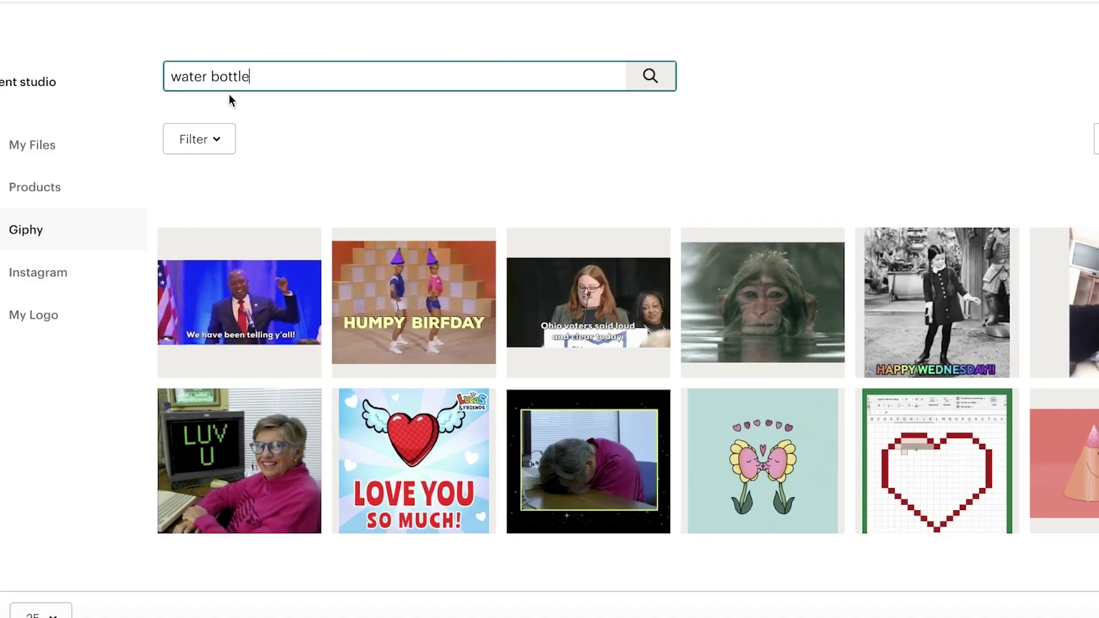
pyautogui.click(660, 77)
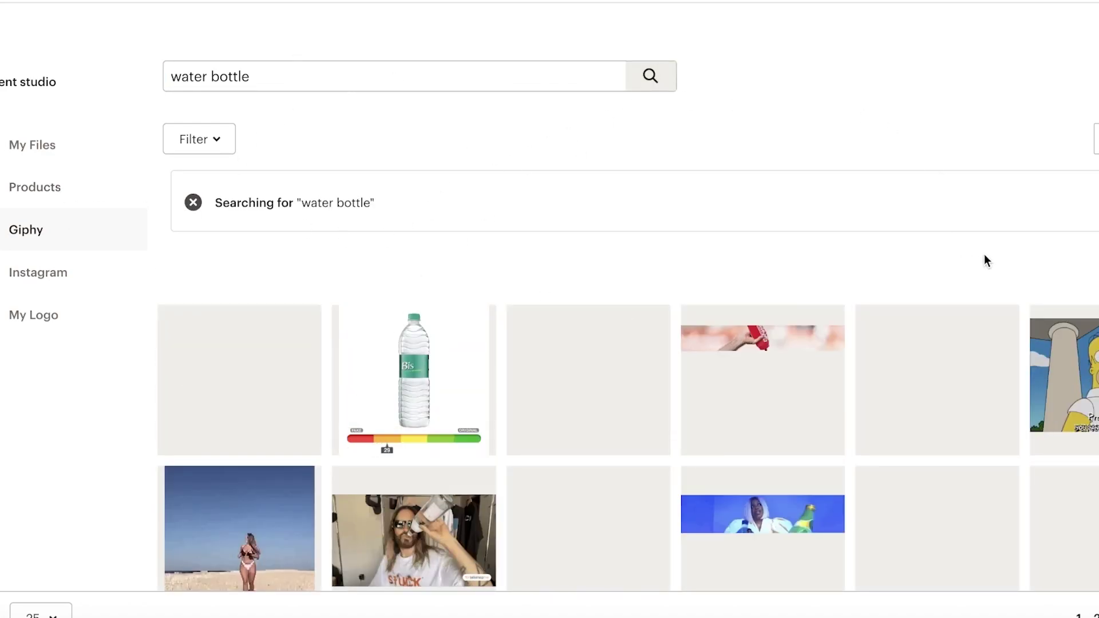
pyautogui.click(589, 378)
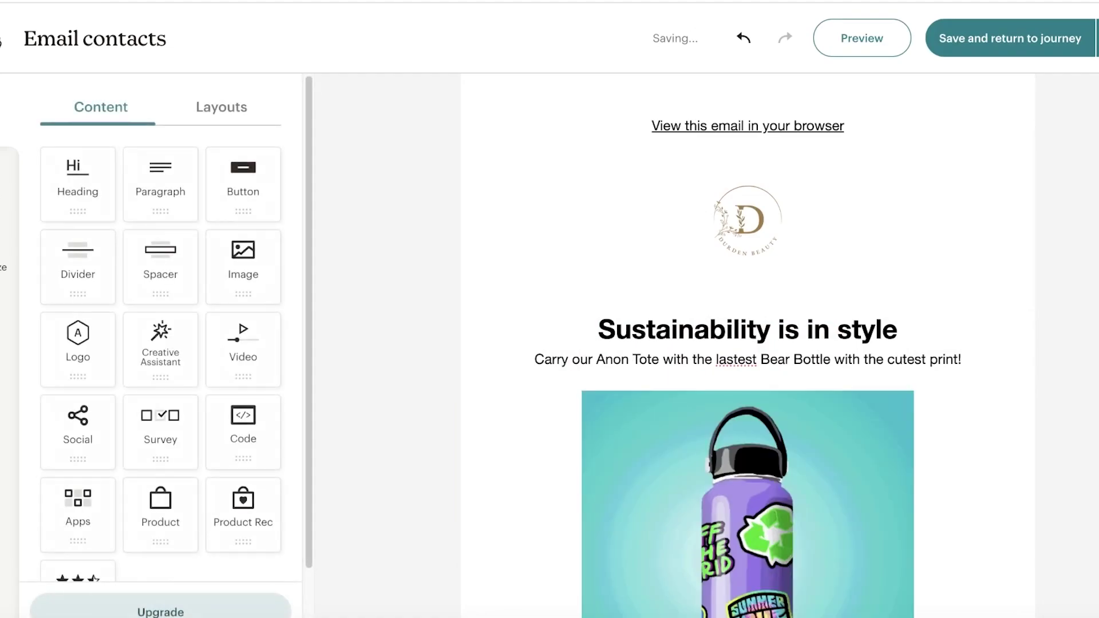
pyautogui.scroll(-4, 1066, 290)
pyautogui.scroll(-3, 1065, 291)
# Edit the button block so it reads Shop Now
pyautogui.click(728, 211)
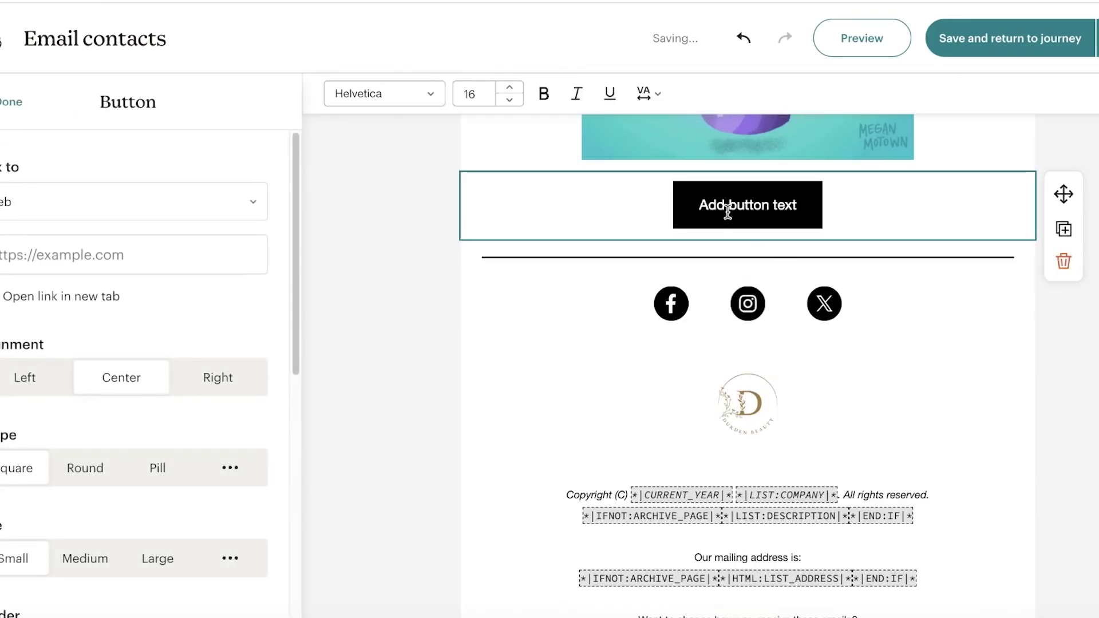
pyautogui.click(147, 266)
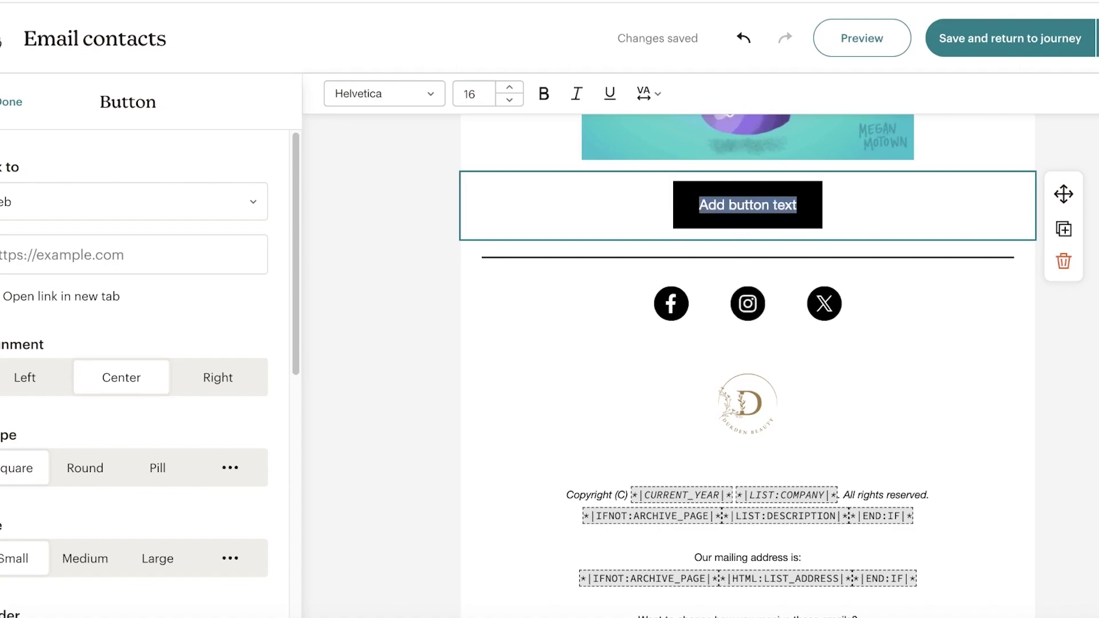
pyautogui.write('A')
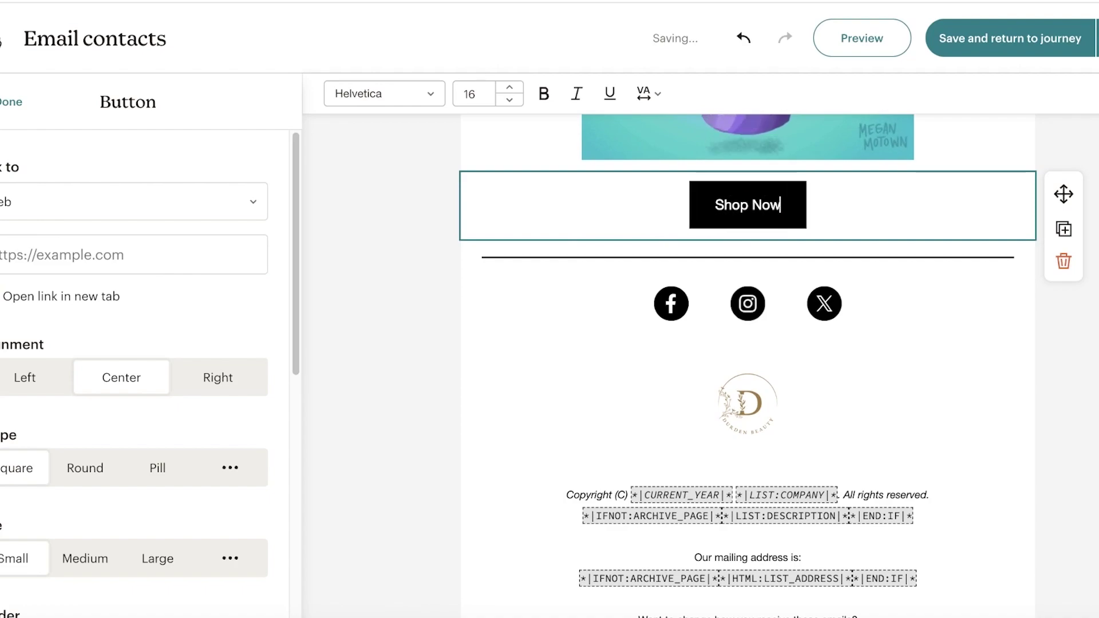
pyautogui.scroll(-1, 584, 311)
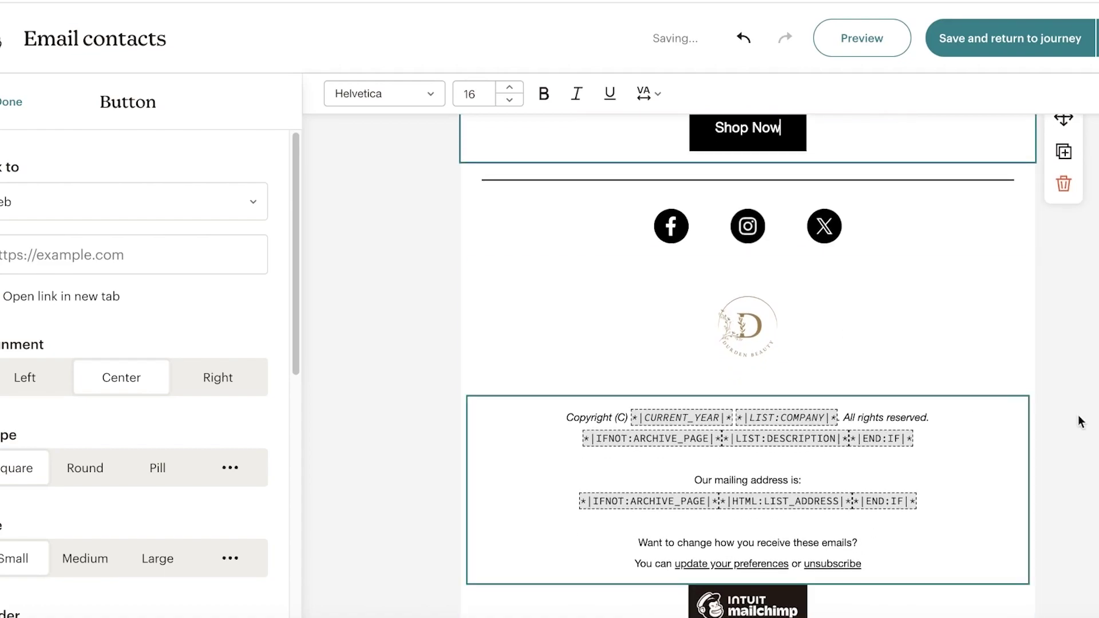
pyautogui.scroll(5, 747, 344)
pyautogui.press('Escape')
pyautogui.scroll(2, 747, 344)
pyautogui.scroll(2, 748, 344)
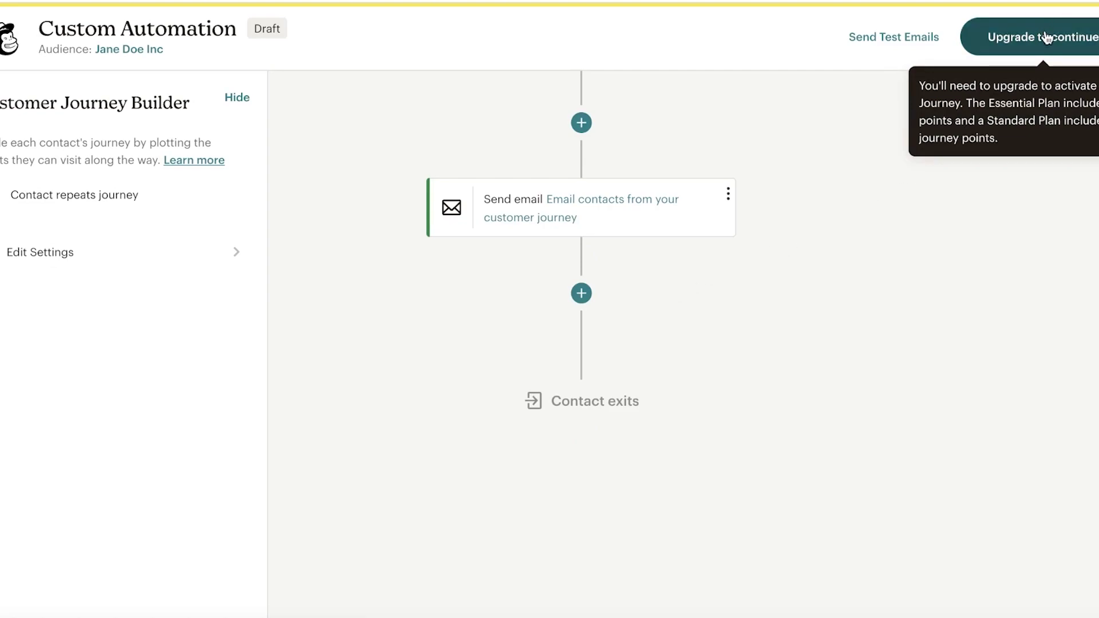
# Save and return to the journey, view the upgrade pricing overlay and close it
pyautogui.click(1046, 38)
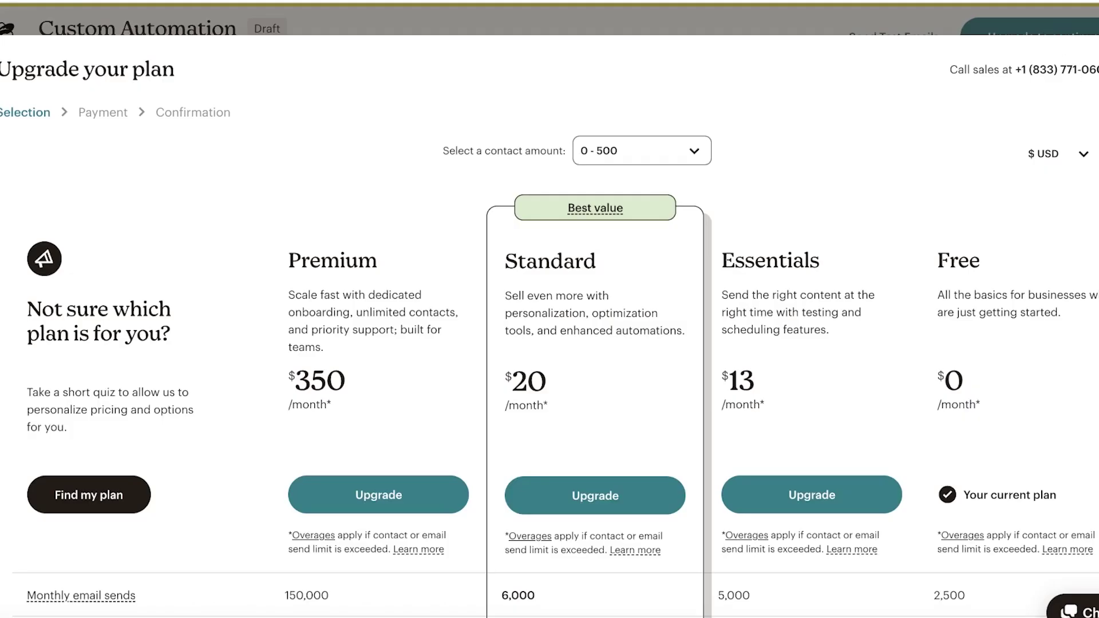
pyautogui.scroll(-5, 994, 405)
pyautogui.scroll(5, 996, 363)
pyautogui.press('Escape')
pyautogui.scroll(5, 1074, 80)
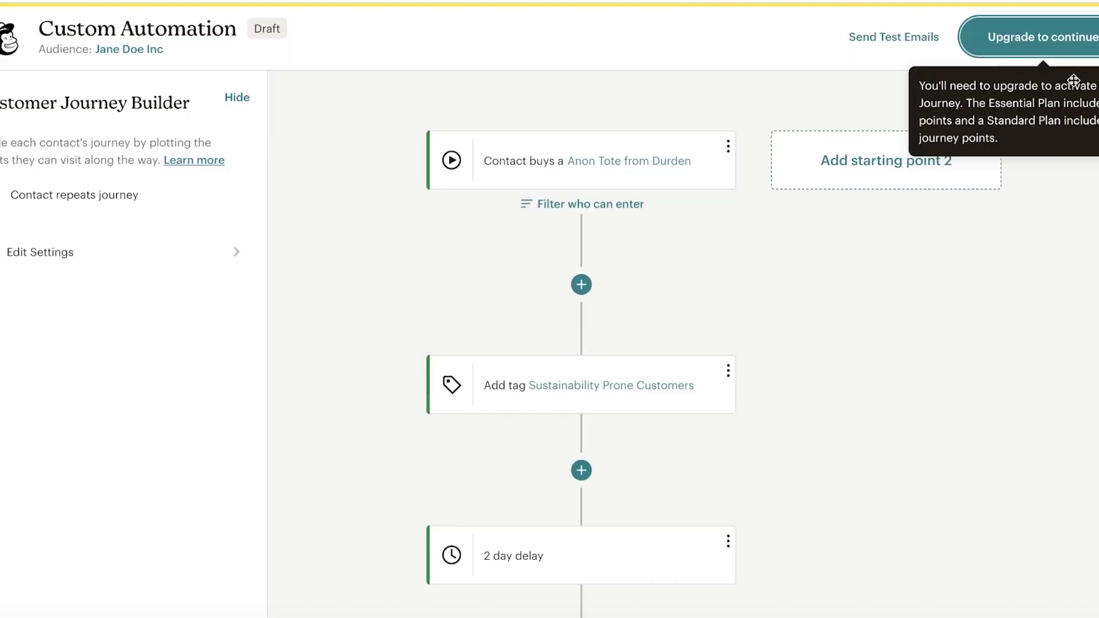
# Send a test email of the journey's email to the suggested recipient address
pyautogui.click(854, 38)
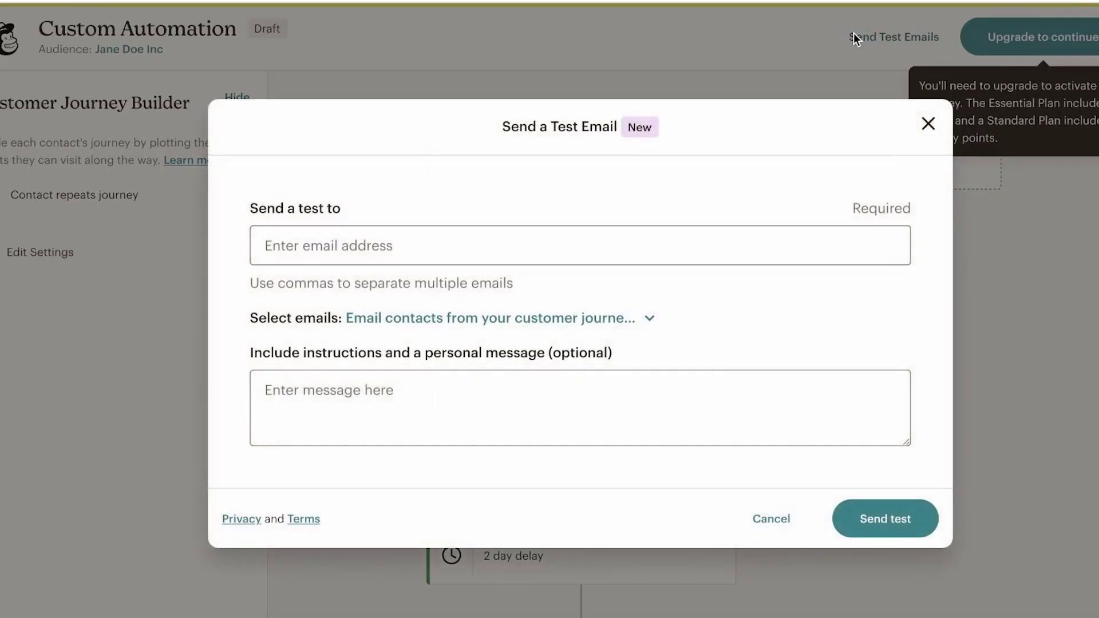
pyautogui.click(521, 259)
pyautogui.click(432, 289)
pyautogui.click(398, 413)
pyautogui.click(864, 514)
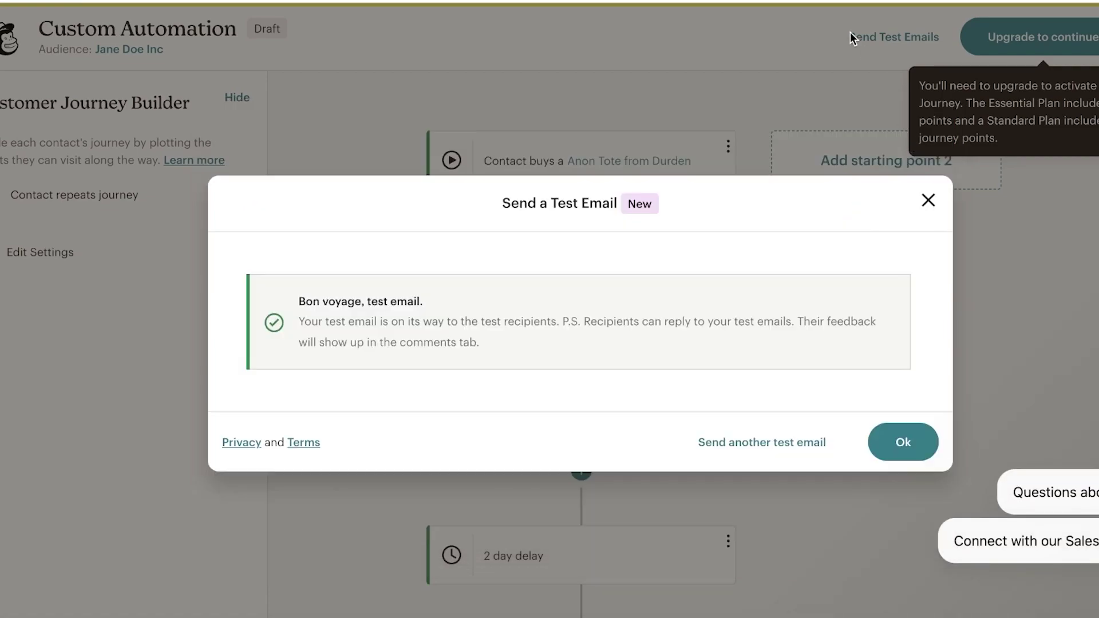
# In a new Gmail tab, find the '[Test] Email contacts' message in Spam and view it
pyautogui.hotkey('ctrl', 't')
pyautogui.write('wea')
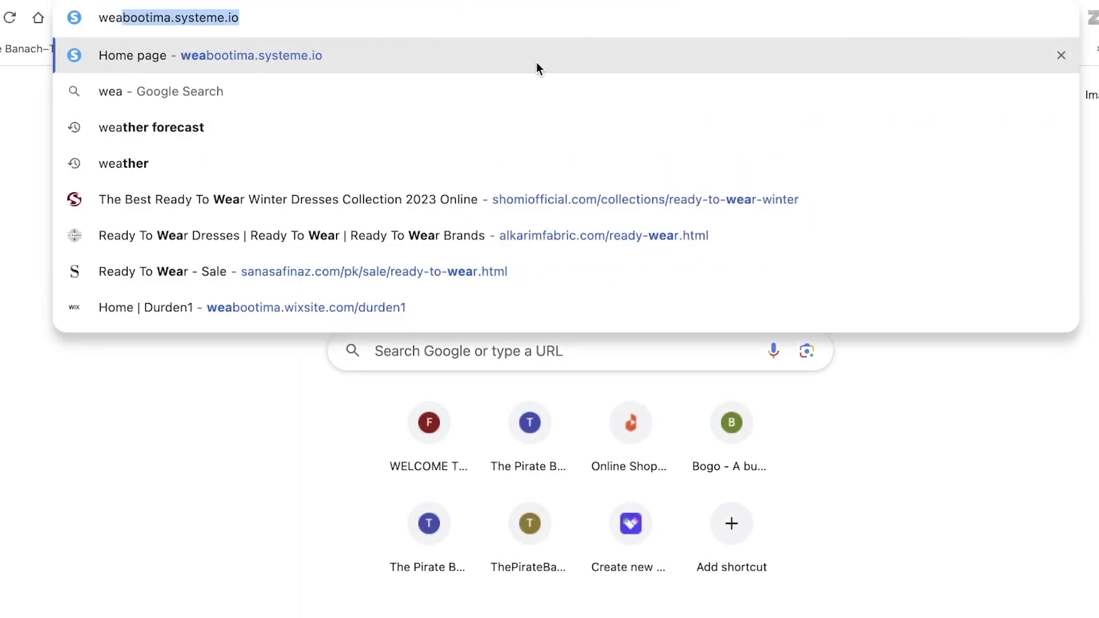
pyautogui.write('b')
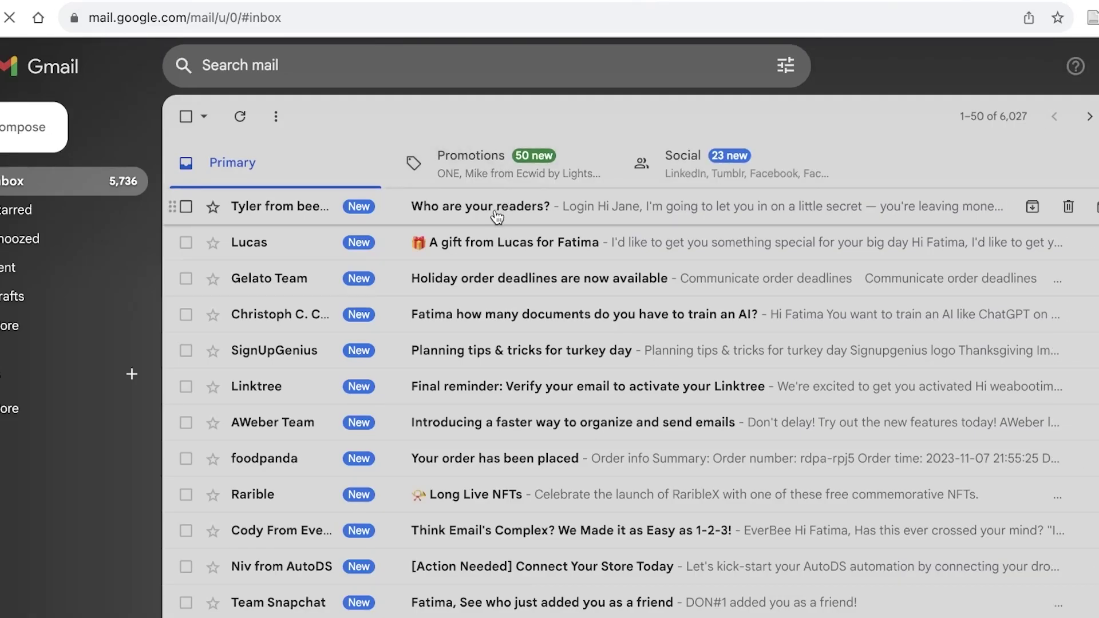
pyautogui.click(15, 326)
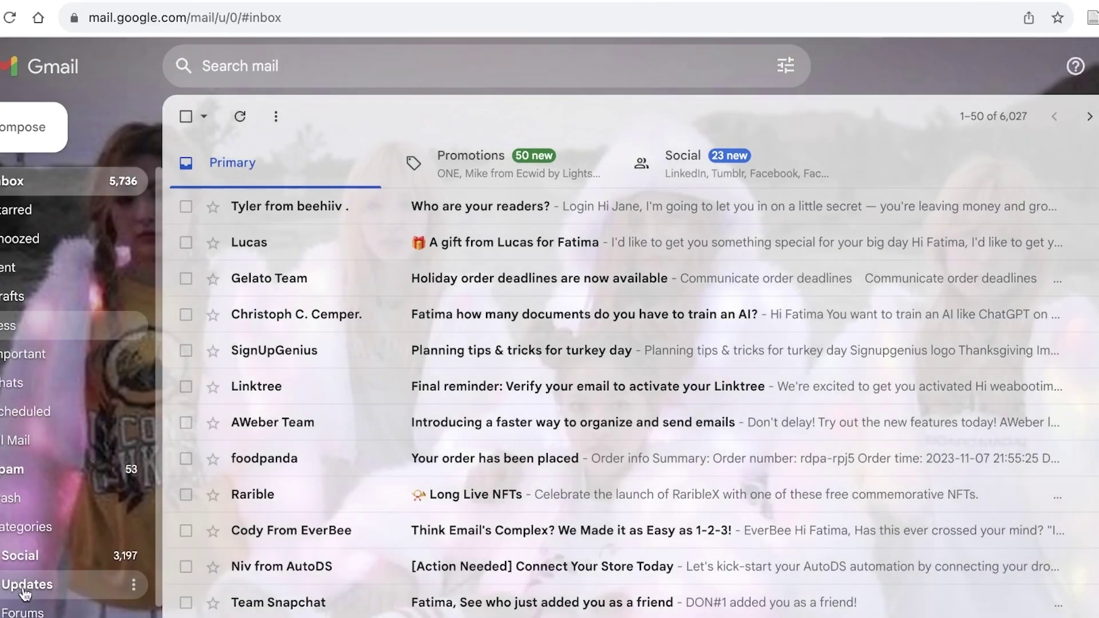
pyautogui.click(25, 471)
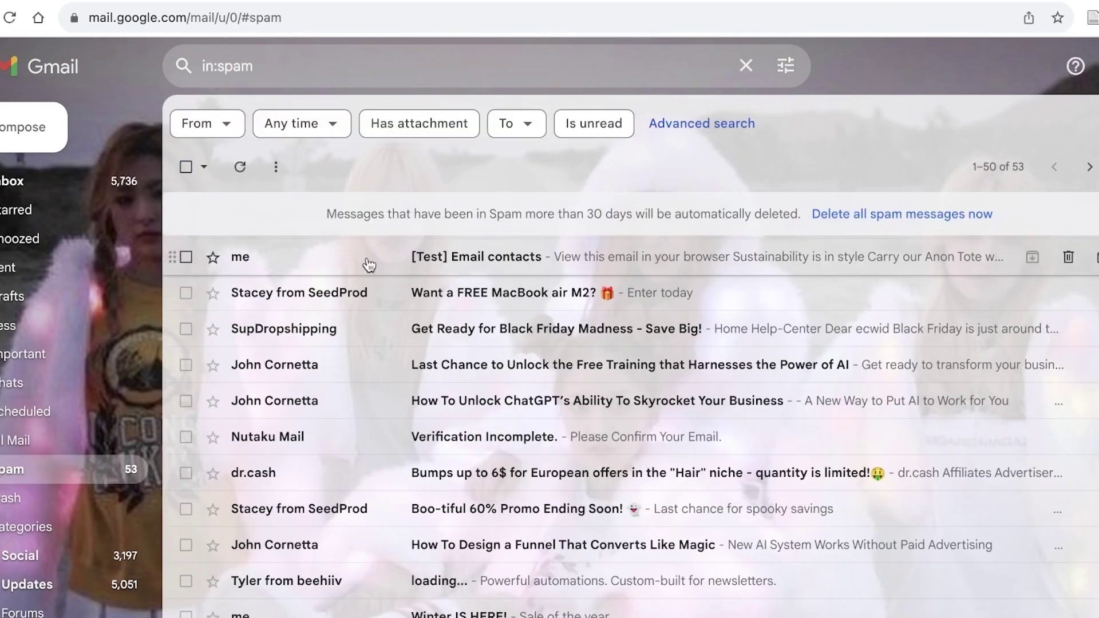
pyautogui.click(369, 263)
pyautogui.scroll(-8, 736, 520)
pyautogui.scroll(8, 686, 418)
pyautogui.scroll(-5, 659, 273)
pyautogui.scroll(1, 658, 305)
pyautogui.scroll(5, 601, 272)
pyautogui.scroll(-3, 620, 498)
pyautogui.scroll(-5, 654, 265)
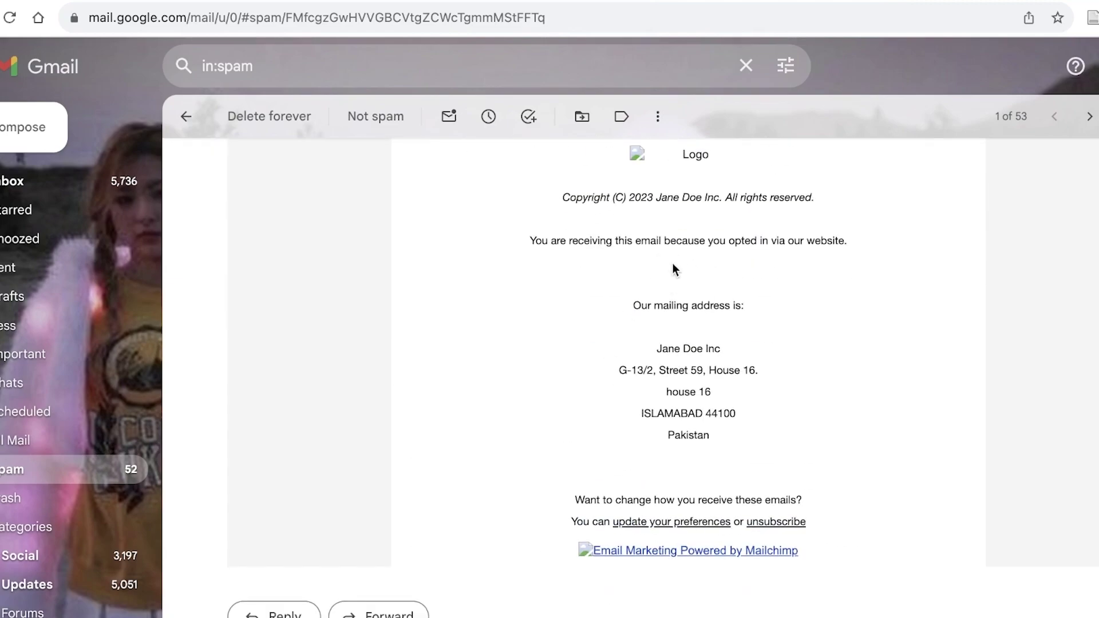
pyautogui.scroll(3, 674, 263)
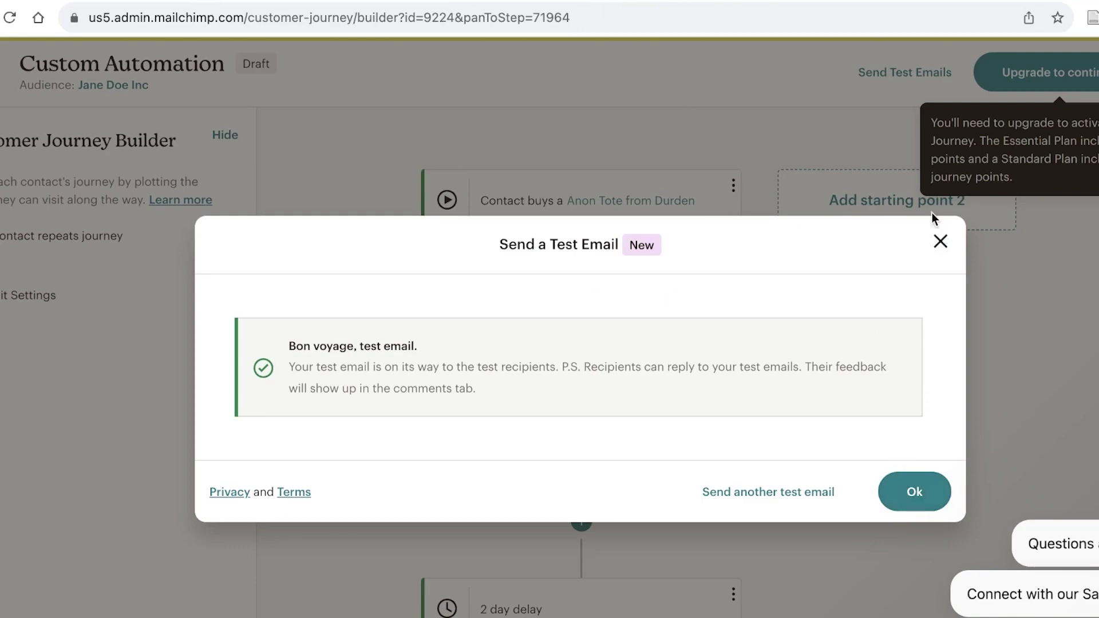
# Close the test-send confirmation to return to the journey builder
pyautogui.click(940, 241)
pyautogui.scroll(-5, 653, 300)
pyautogui.scroll(-2, 1035, 369)
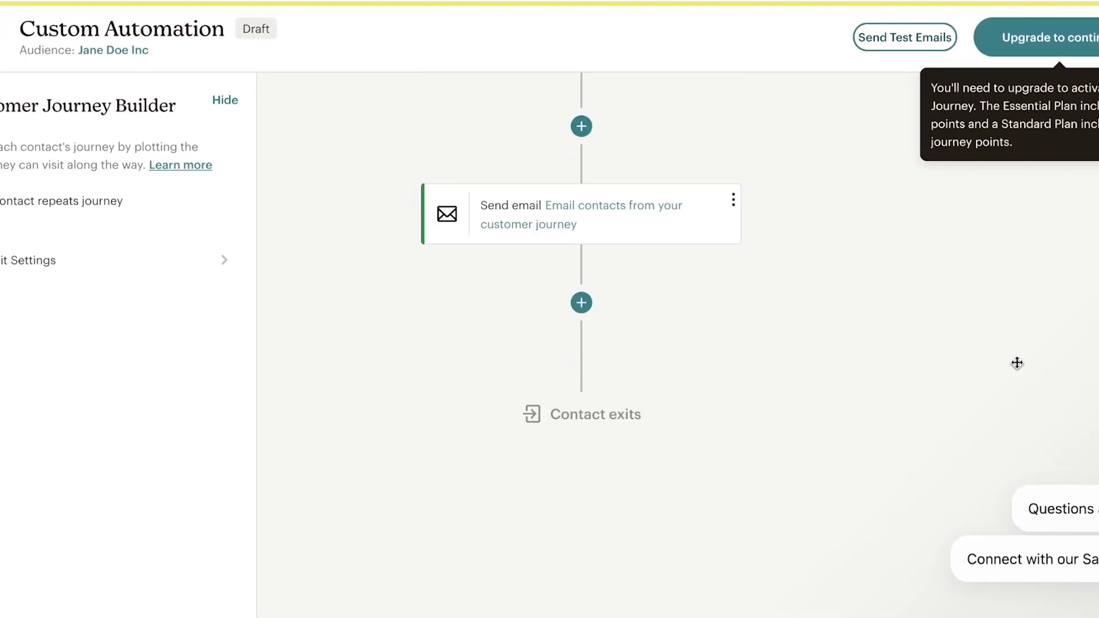